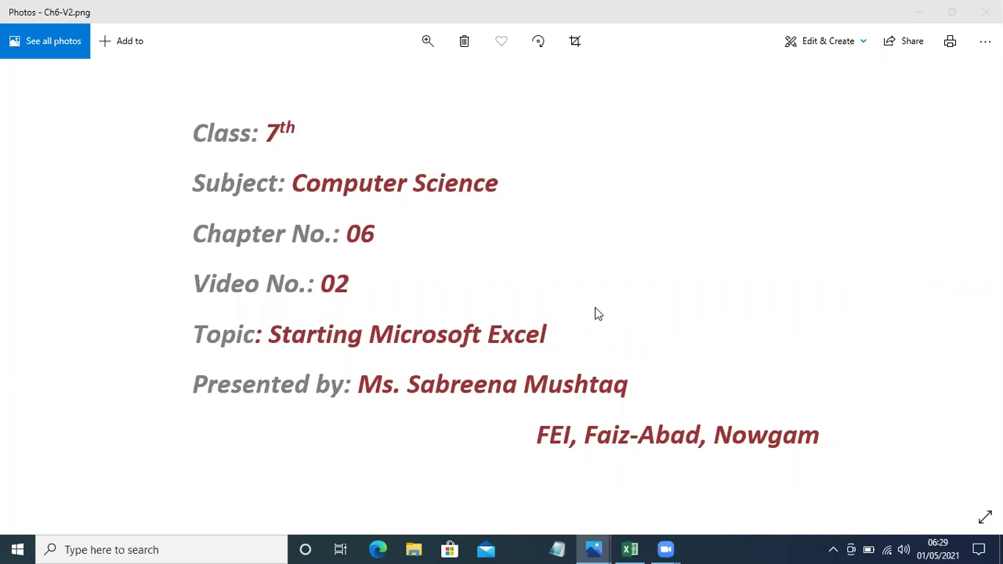
# Step: Advance Photos from the Ch6-V2.png title slide to the Topic 3,4,5.png topics image
pyautogui.click(921, 20)
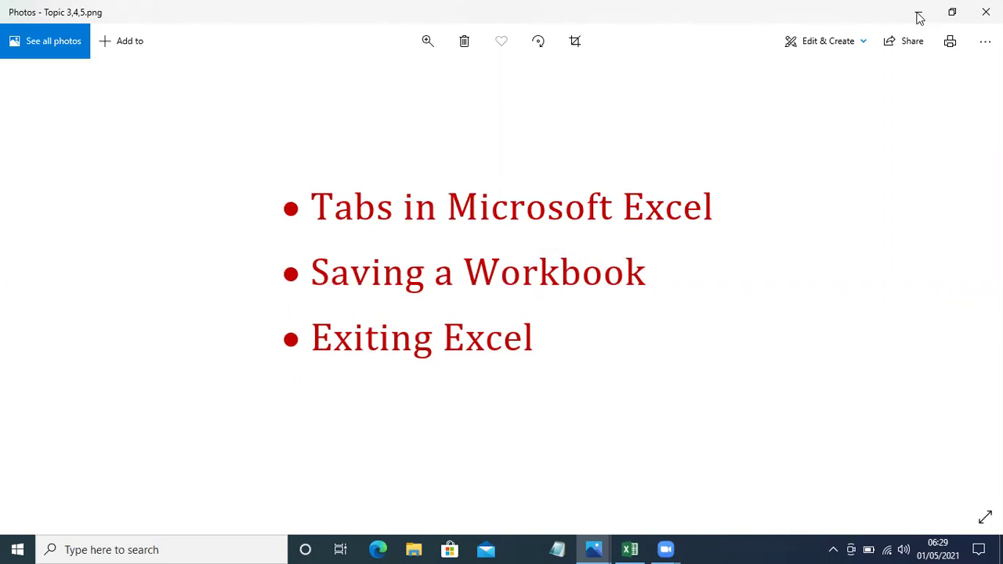
# Step: Minimize the Photos viewer to reveal the blank Book1 workbook in Excel
pyautogui.click(919, 16)
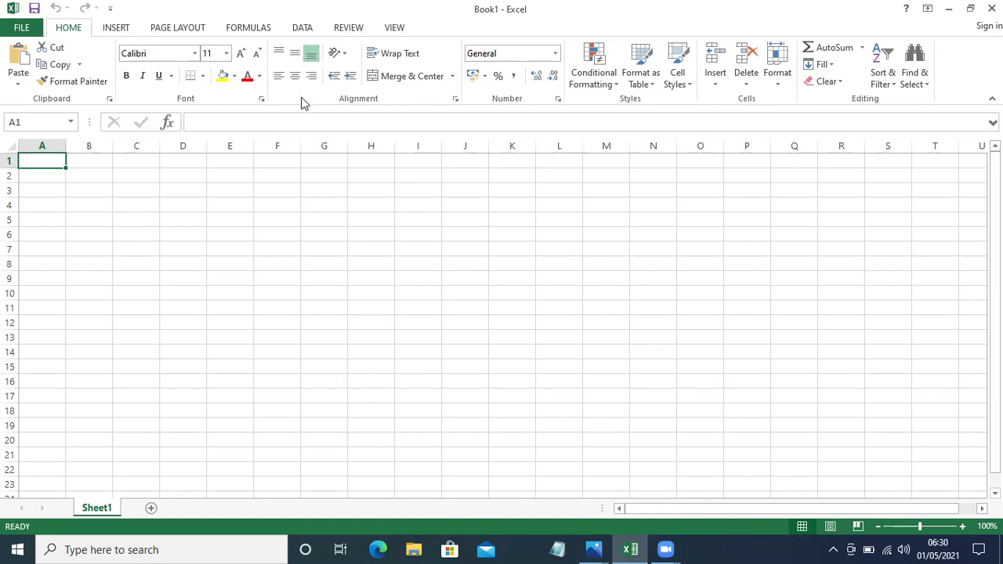
# Step: Show the Insert ribbon with its table, picture and chart commands
pyautogui.click(113, 29)
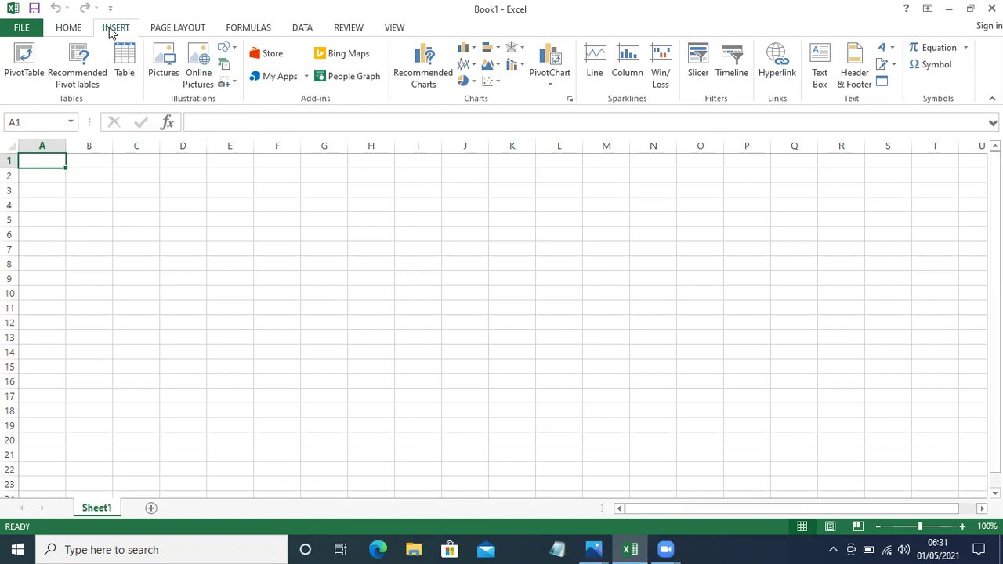
# Step: Show the Page Layout ribbon with themes, margins and orientation options
pyautogui.click(176, 33)
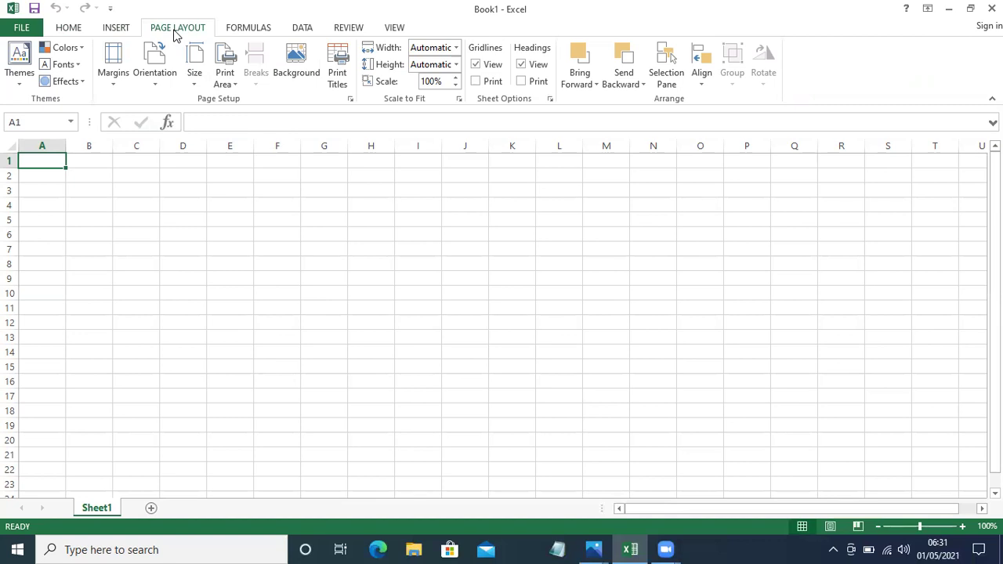
# Step: Show the Formulas ribbon and its function library
pyautogui.click(242, 32)
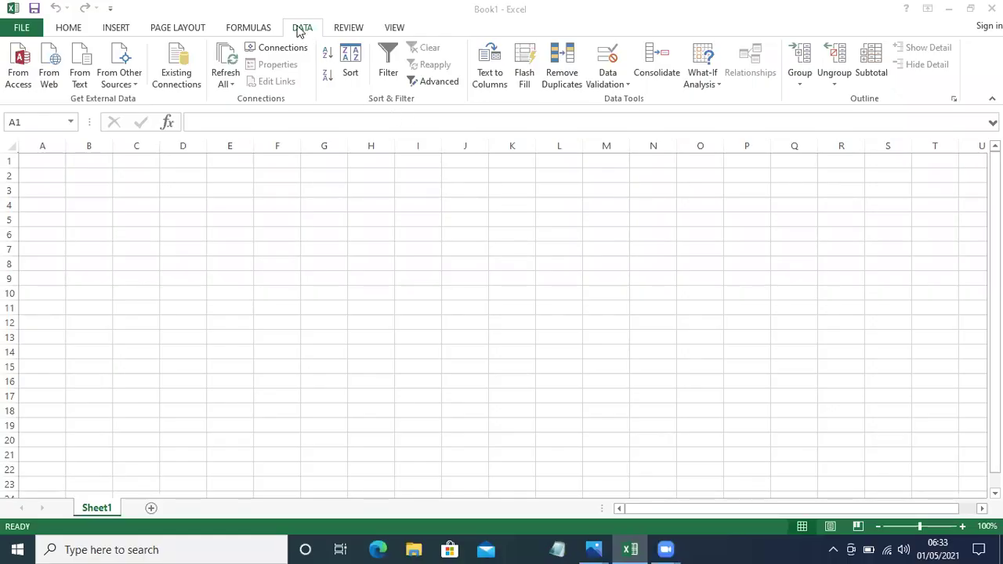
# Step: Look through the Data ribbon commands, then switch to the Review ribbon
pyautogui.click(298, 29)
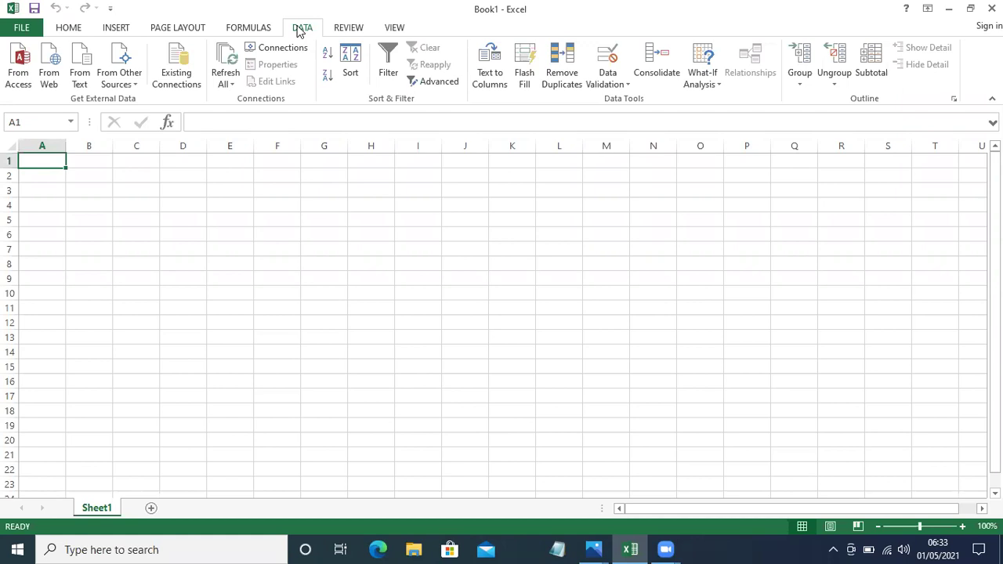
pyautogui.click(340, 34)
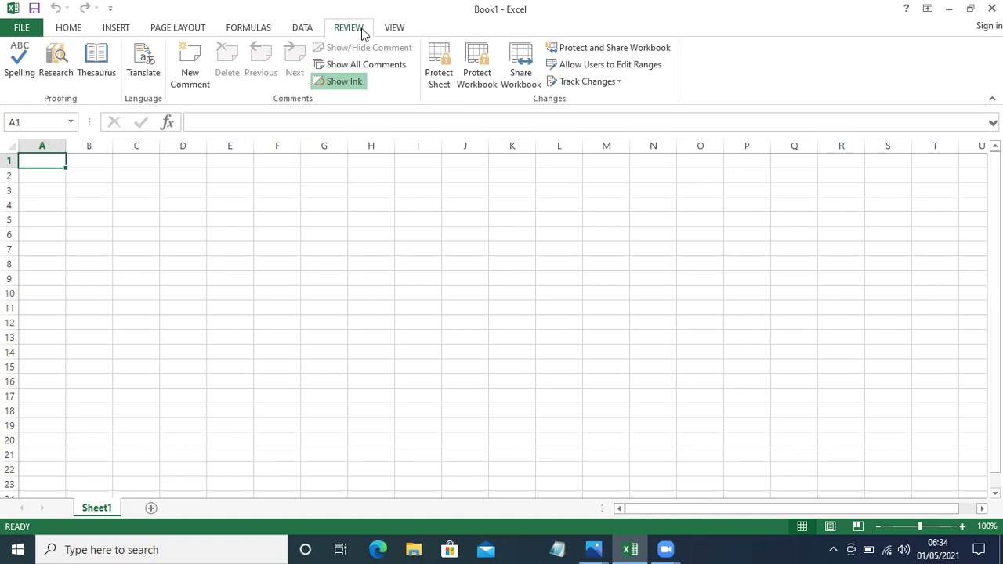
# Step: Show the View ribbon with workbook views, gridlines, headings and formula bar options
pyautogui.click(392, 30)
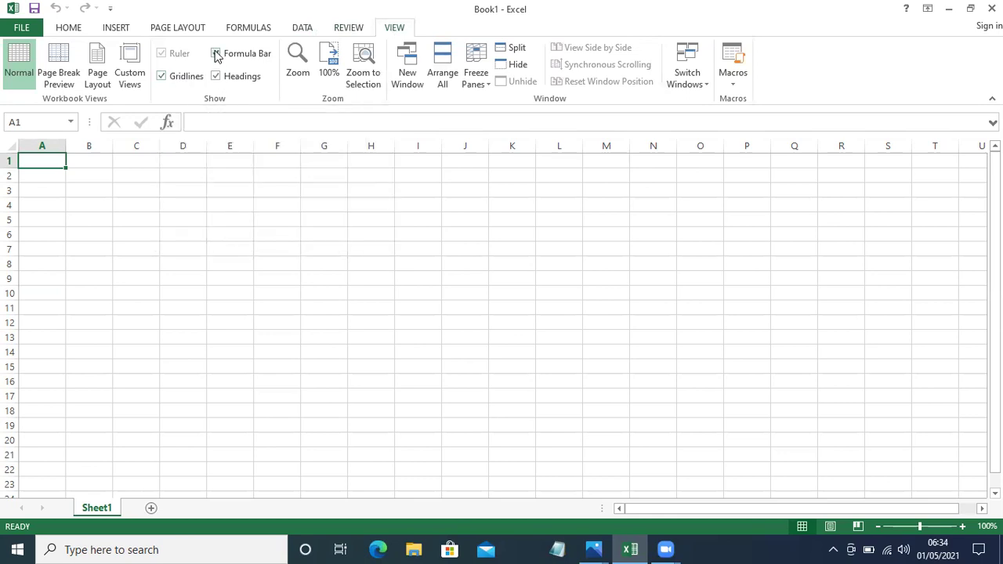
pyautogui.click(215, 54)
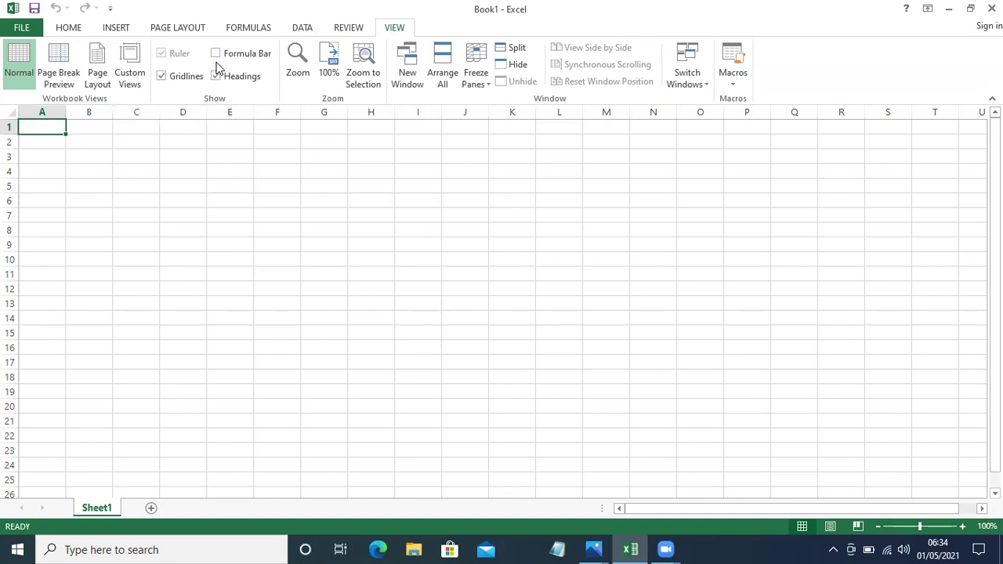
pyautogui.click(216, 54)
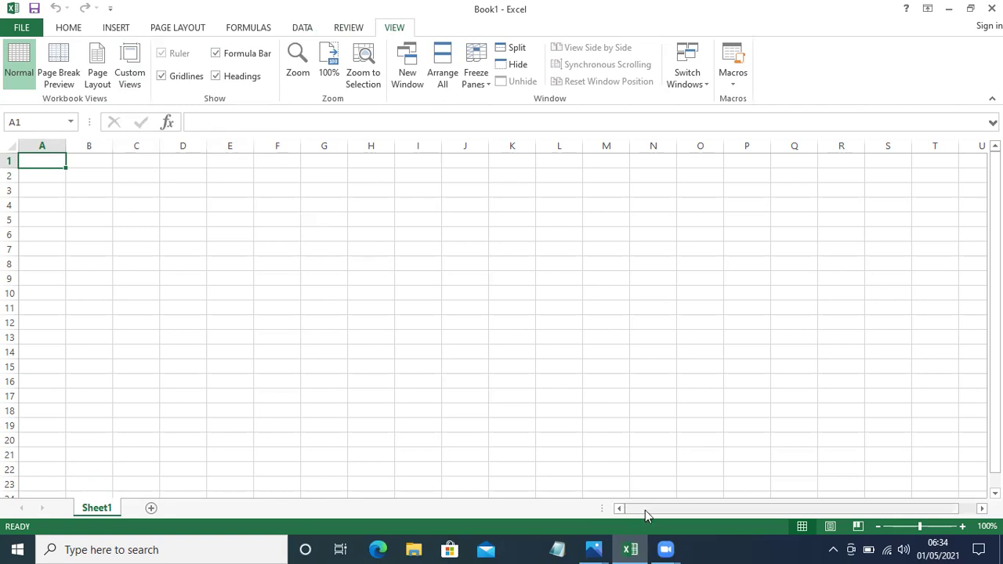
# Step: Scroll the empty worksheet a column across and a row down using the scrollbars
pyautogui.moveTo(645, 511); pyautogui.dragTo(705, 512)
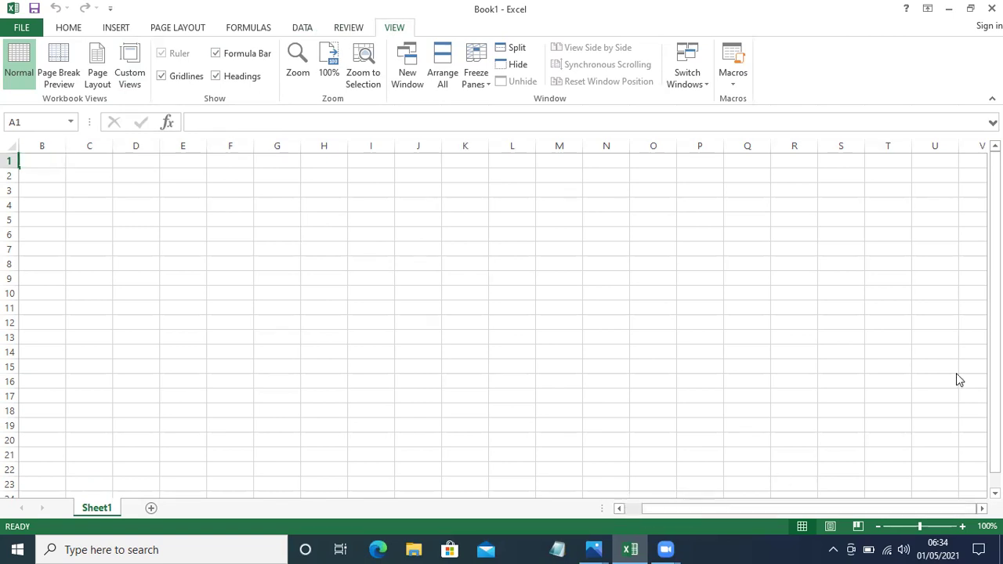
pyautogui.moveTo(996, 250); pyautogui.dragTo(995, 266)
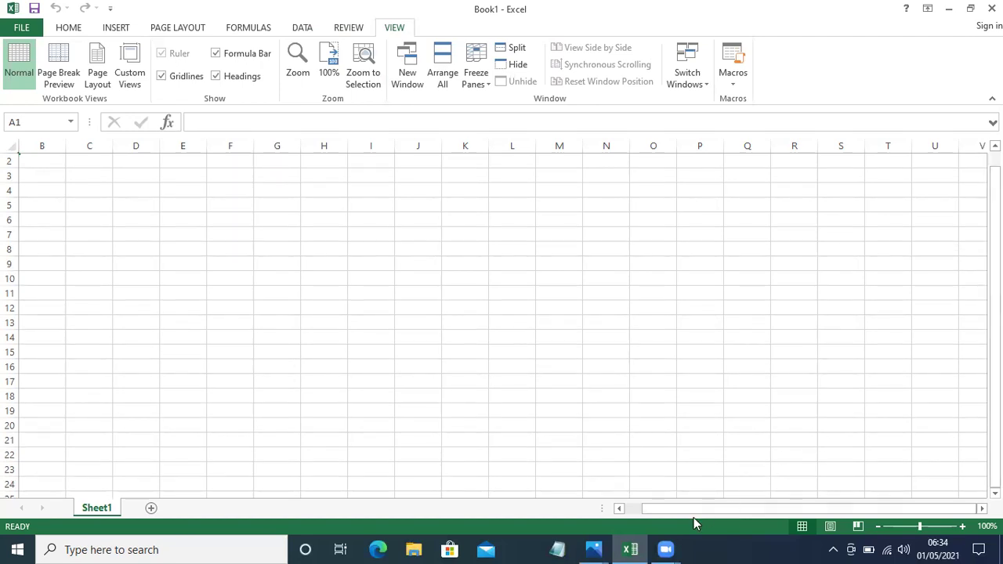
pyautogui.moveTo(657, 511); pyautogui.dragTo(623, 510)
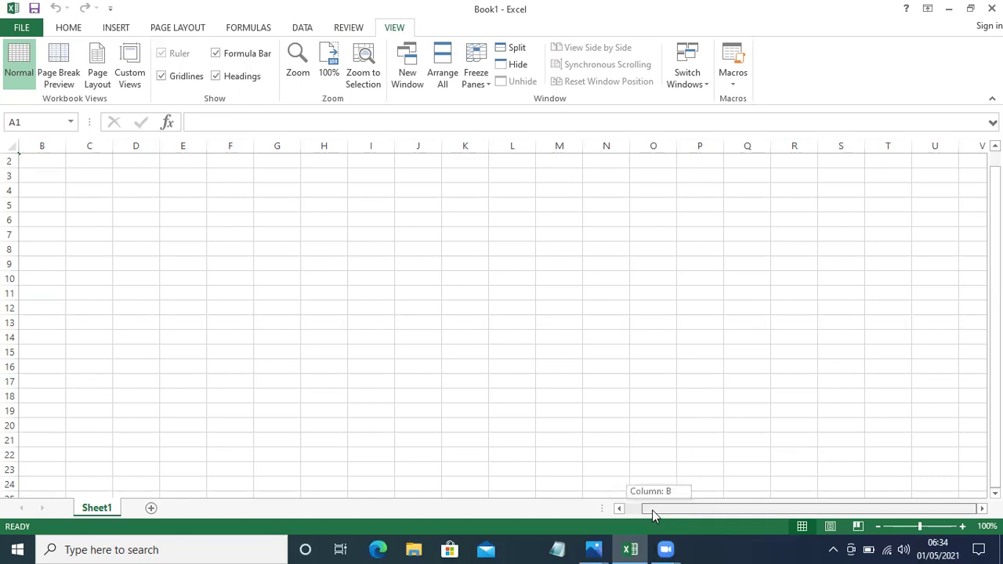
pyautogui.moveTo(623, 511)
pyautogui.mouseDown()
pyautogui.moveTo(658, 516)
pyautogui.moveTo(633, 509)
pyautogui.mouseUp()
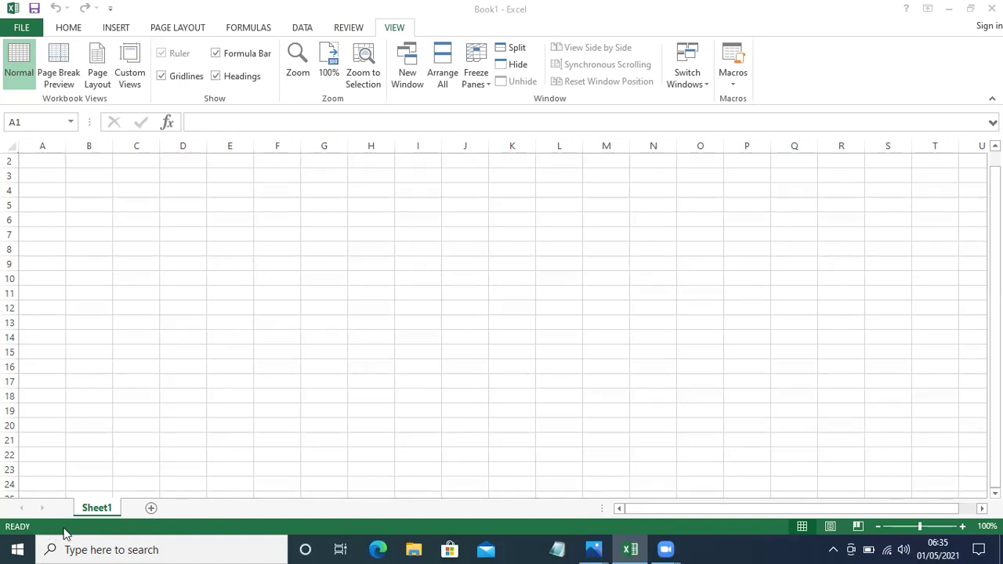
# Step: Enter 'abcd' in cell F8, then select cell E9
pyautogui.click(298, 245)
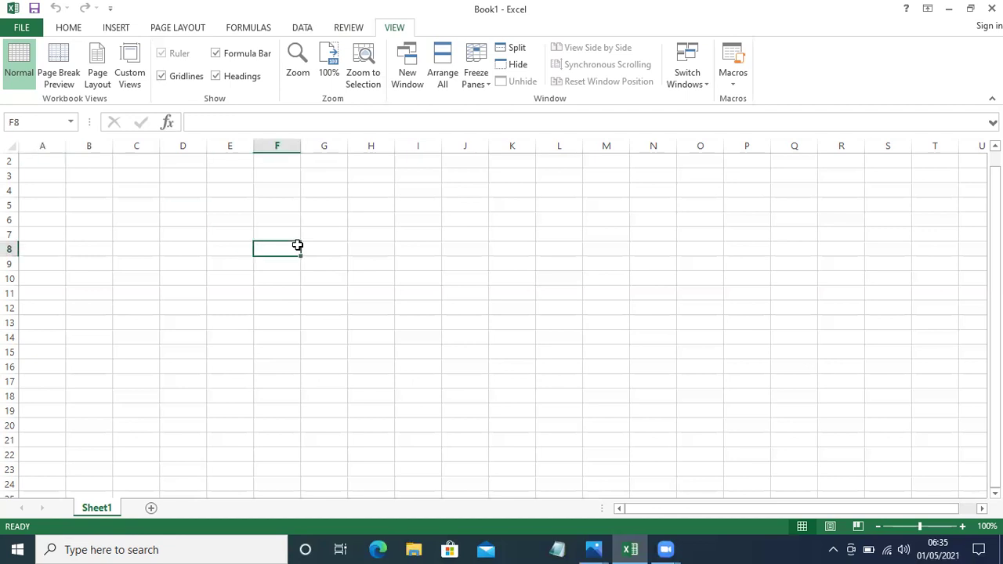
pyautogui.write('abcd')
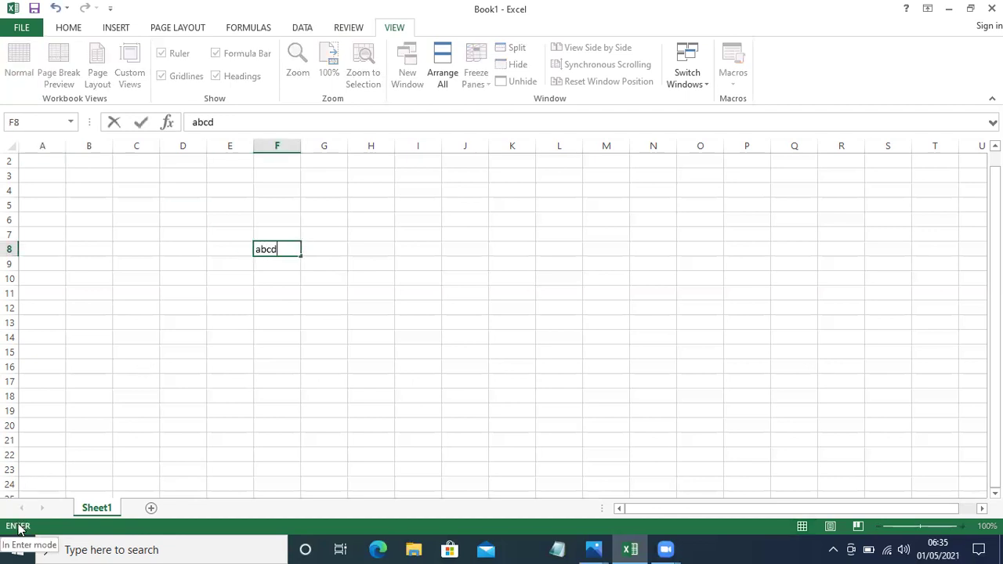
pyautogui.press('Return')
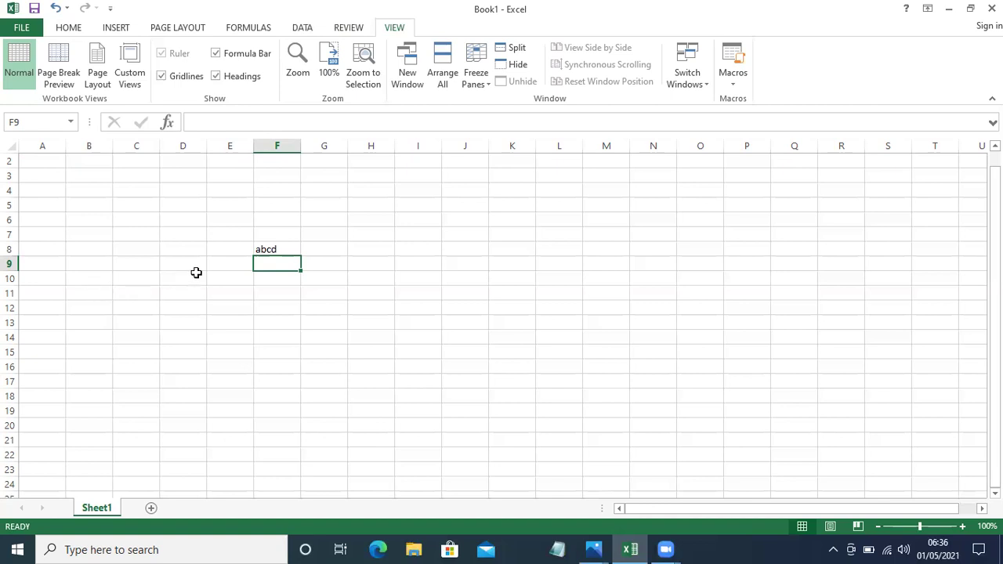
pyautogui.click(228, 265)
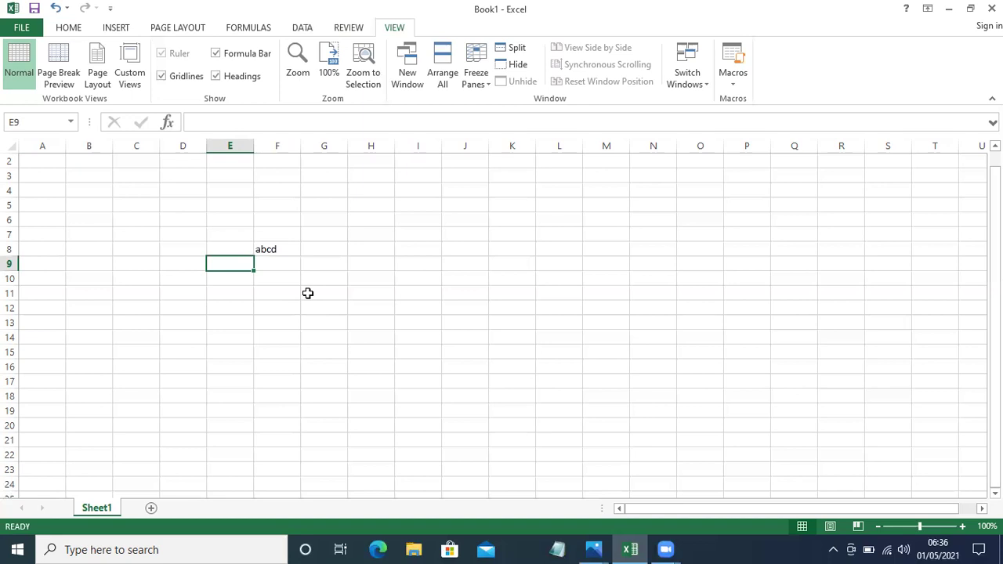
# Step: Select cells E7 and D7, then select the block G4:H16
pyautogui.click(213, 232)
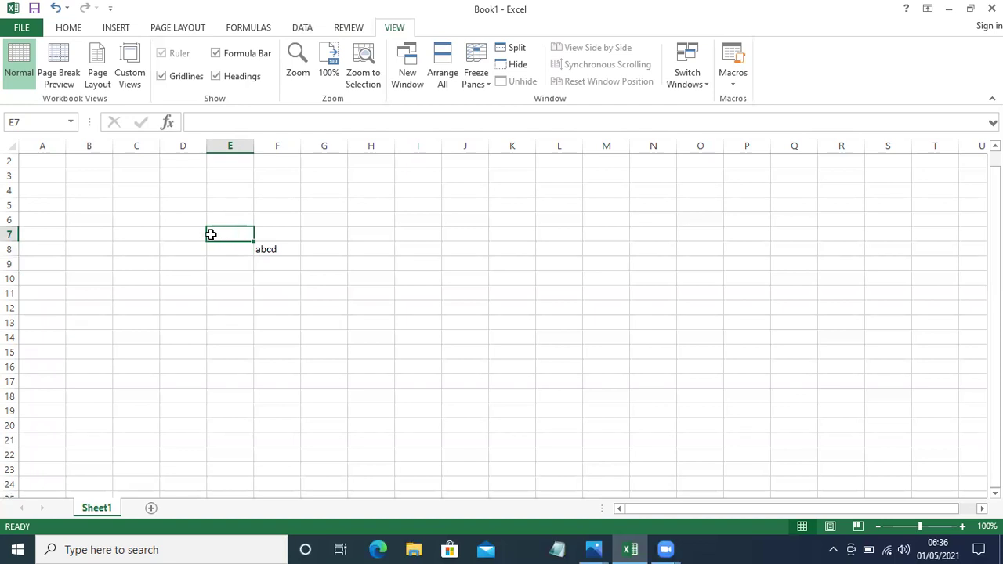
pyautogui.click(197, 234)
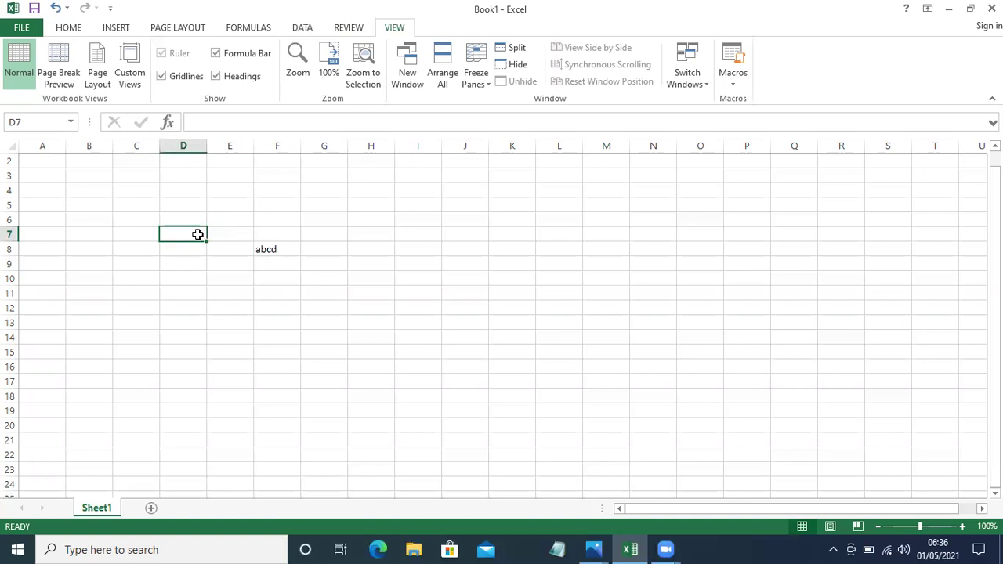
pyautogui.click(309, 191)
pyautogui.moveTo(310, 192)
pyautogui.mouseDown()
pyautogui.moveTo(336, 322)
pyautogui.moveTo(374, 362)
pyautogui.mouseUp()
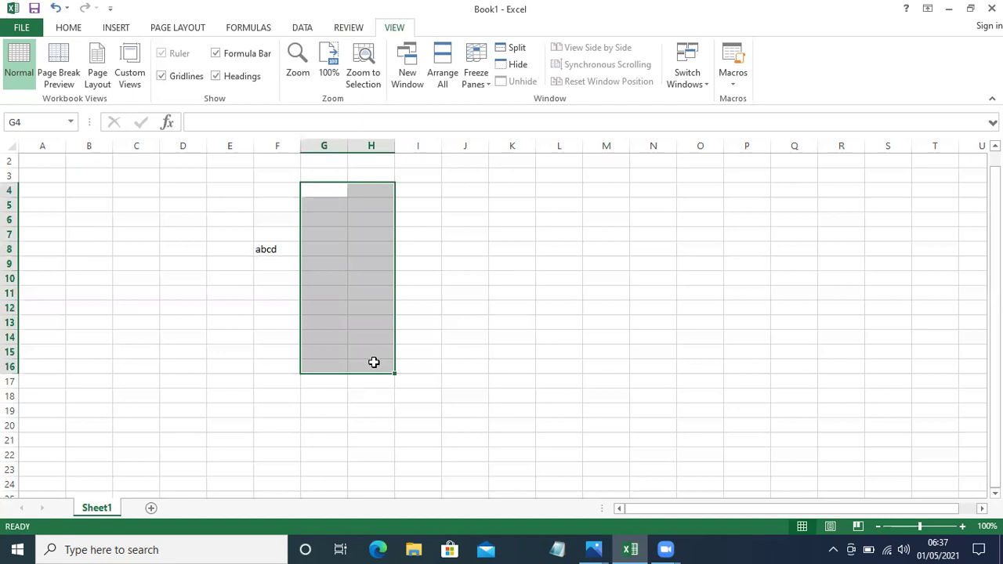
# Step: Select I6, J7, K7 and I9 together, then the G5:H15 block, finishing with only K10 selected
pyautogui.click(421, 219)
pyautogui.keyDown('ctrl'); pyautogui.click(456, 230); pyautogui.keyUp('ctrl')
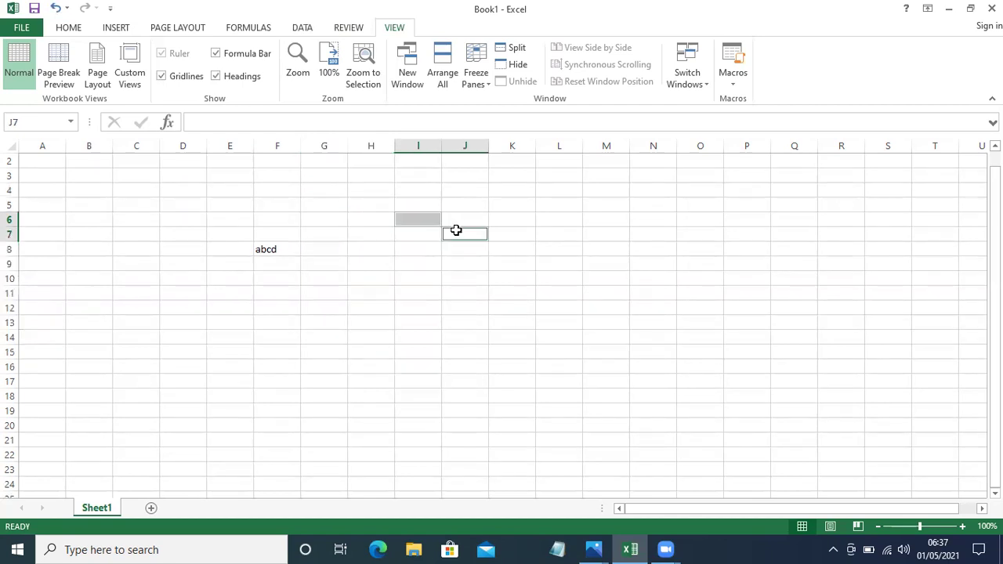
pyautogui.keyDown('ctrl'); pyautogui.click(510, 237); pyautogui.keyUp('ctrl')
pyautogui.keyDown('ctrl'); pyautogui.click(436, 266); pyautogui.keyUp('ctrl')
pyautogui.moveTo(307, 206); pyautogui.dragTo(349, 352)
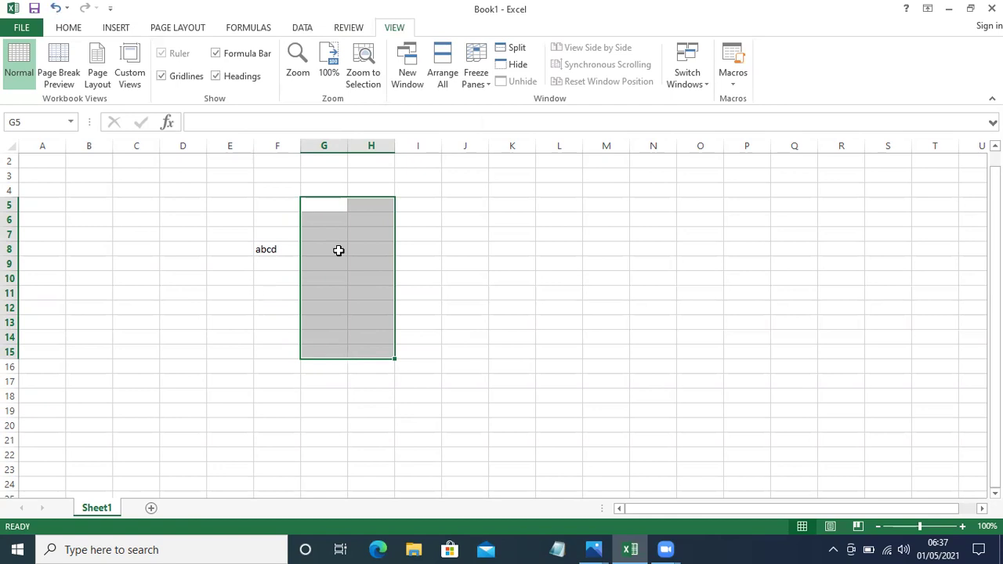
pyautogui.click(490, 279)
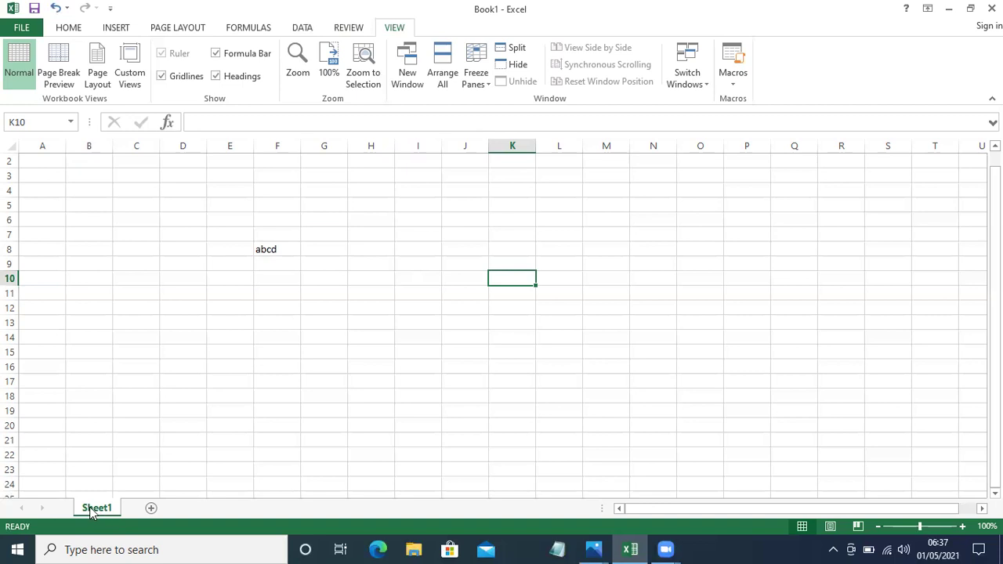
# Step: Rename the Sheet1 tab to '7th Class' and confirm the new name
pyautogui.rightClick(92, 511)
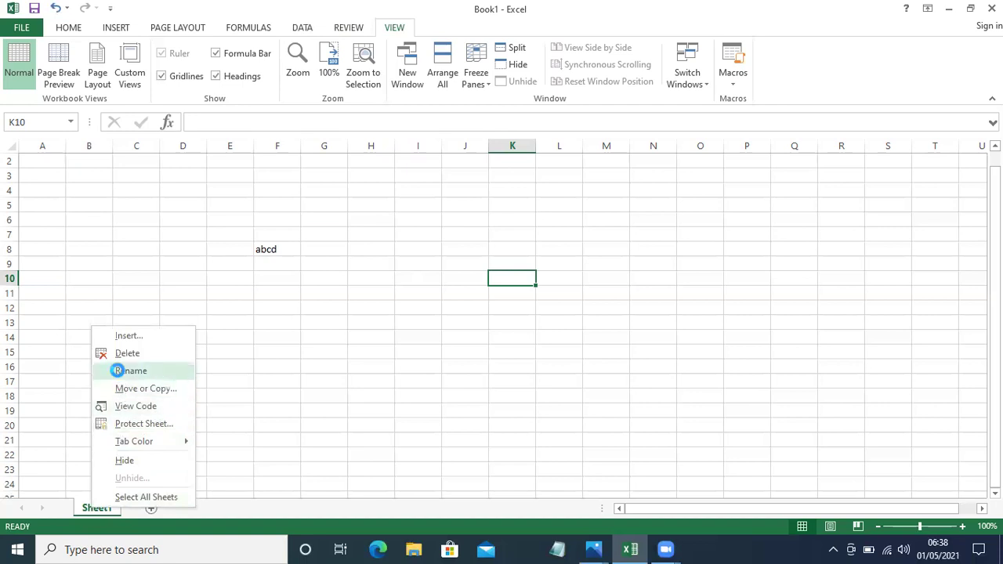
pyautogui.click(122, 373)
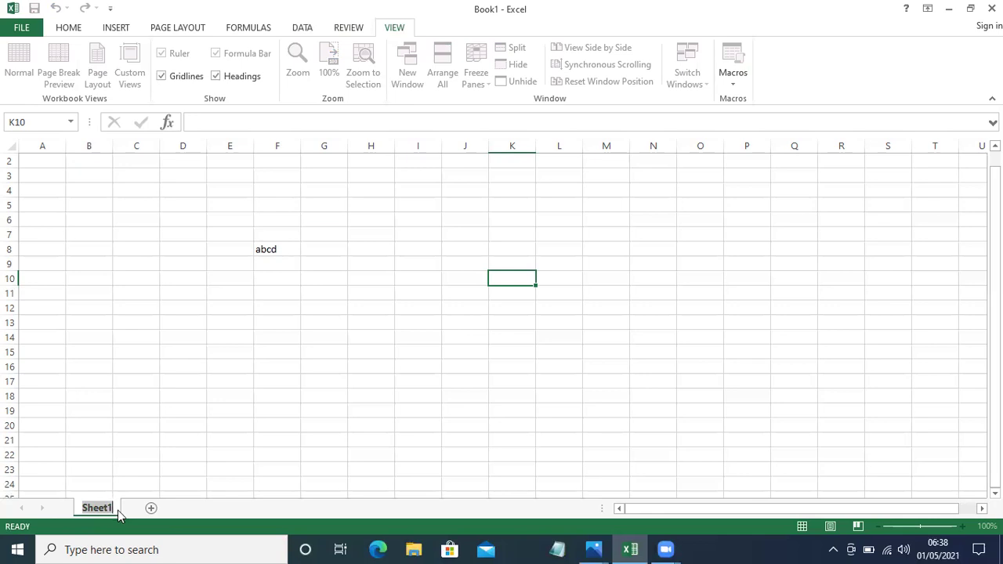
pyautogui.press('BackSpace')
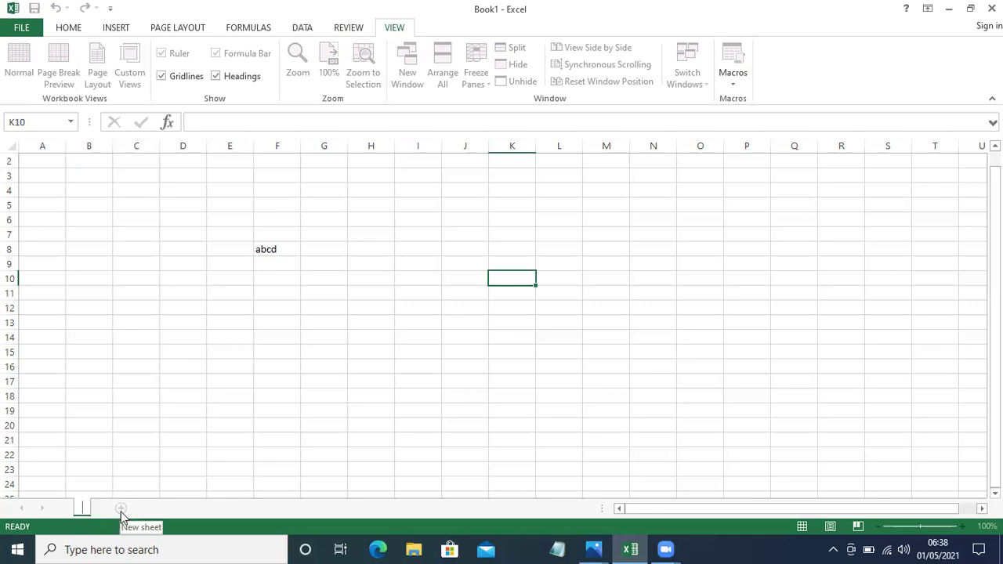
pyautogui.write('7th Class')
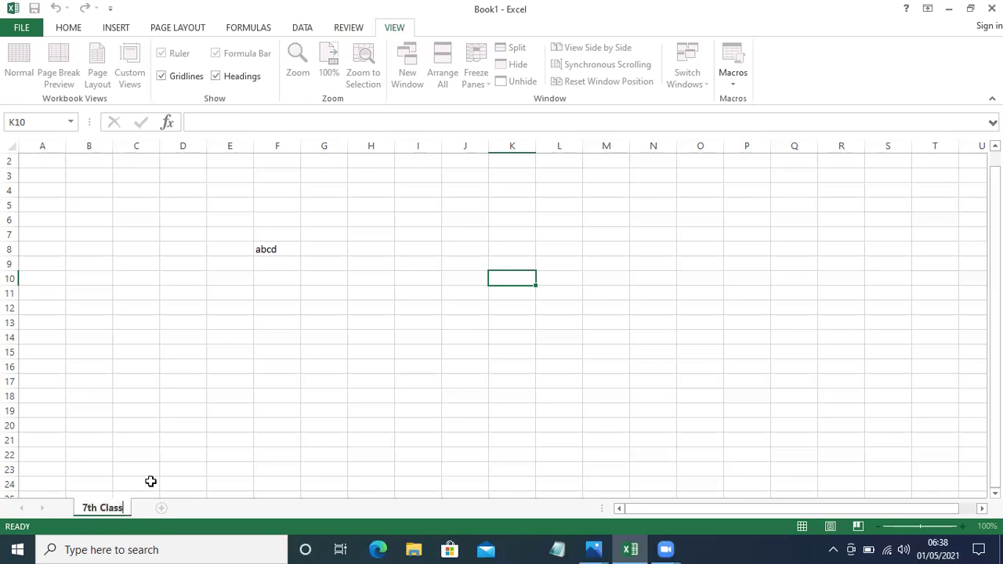
pyautogui.click(150, 482)
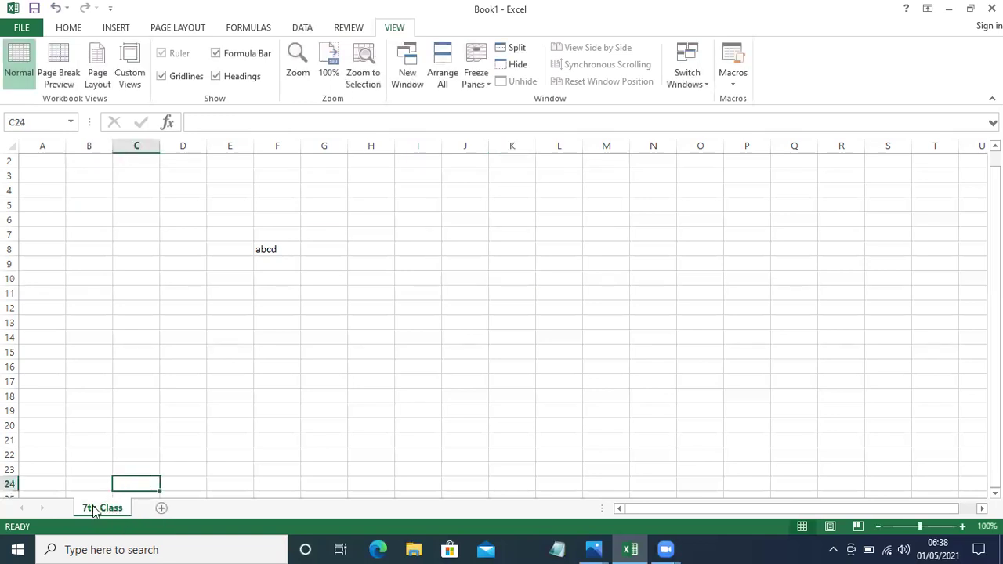
pyautogui.click(92, 482)
pyautogui.press('Up')
pyautogui.press('Up')
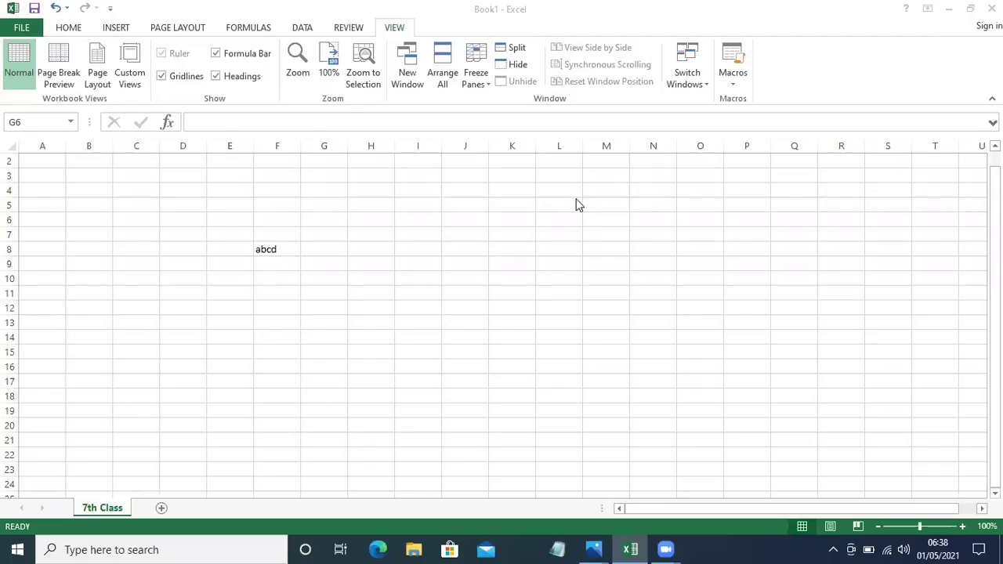
pyautogui.click(323, 174)
pyautogui.moveTo(324, 174); pyautogui.dragTo(325, 384)
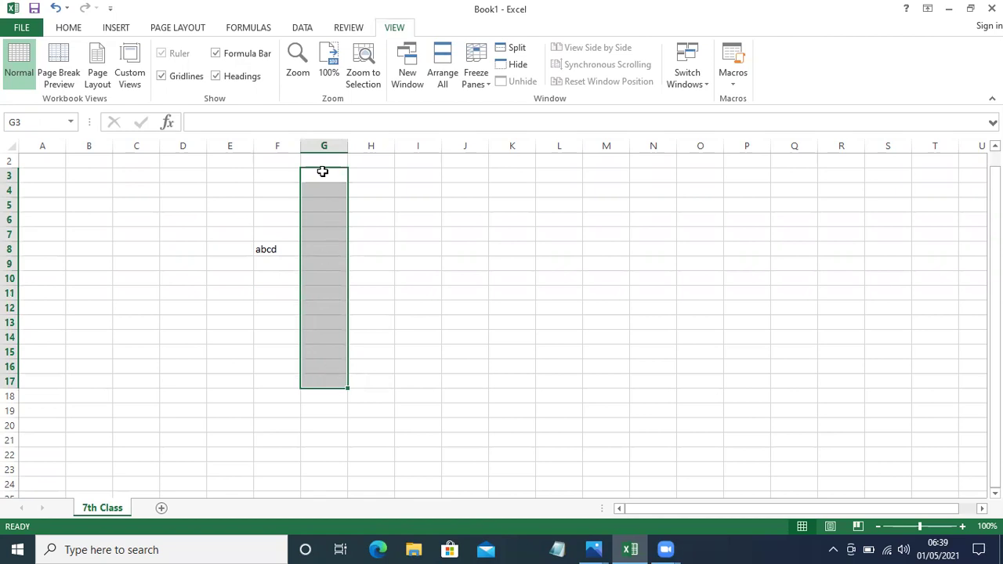
pyautogui.click(318, 140)
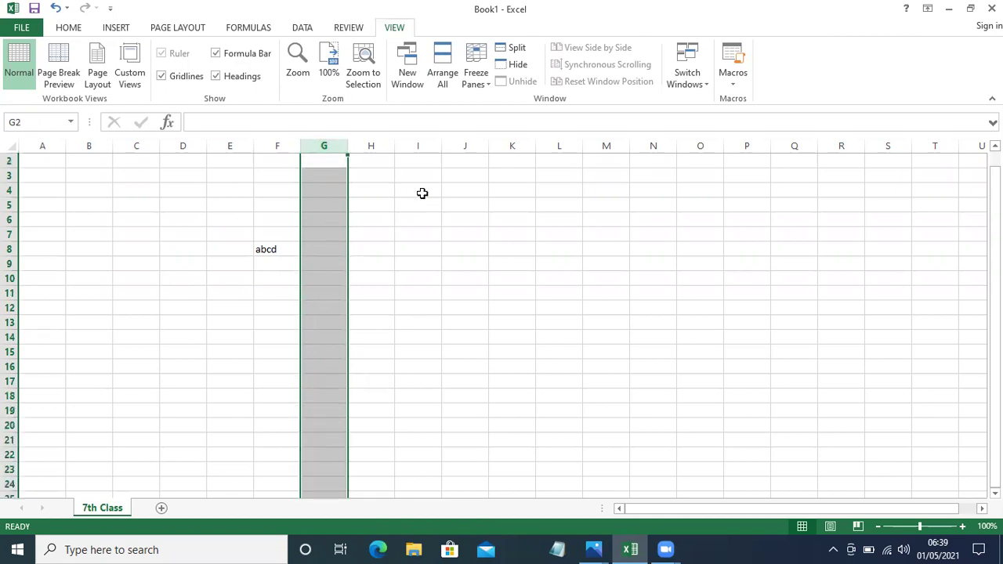
pyautogui.click(421, 194)
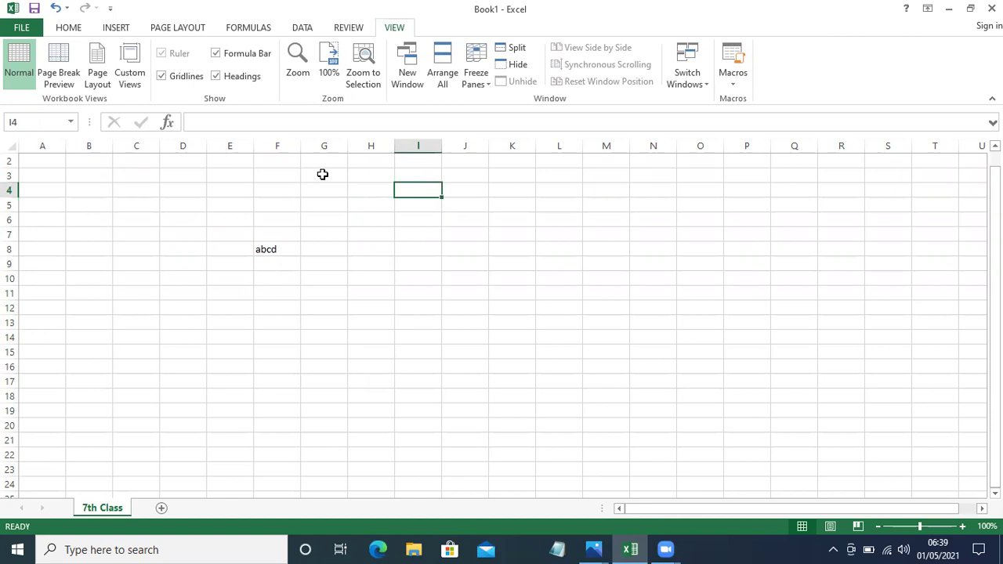
pyautogui.moveTo(319, 174); pyautogui.dragTo(363, 512)
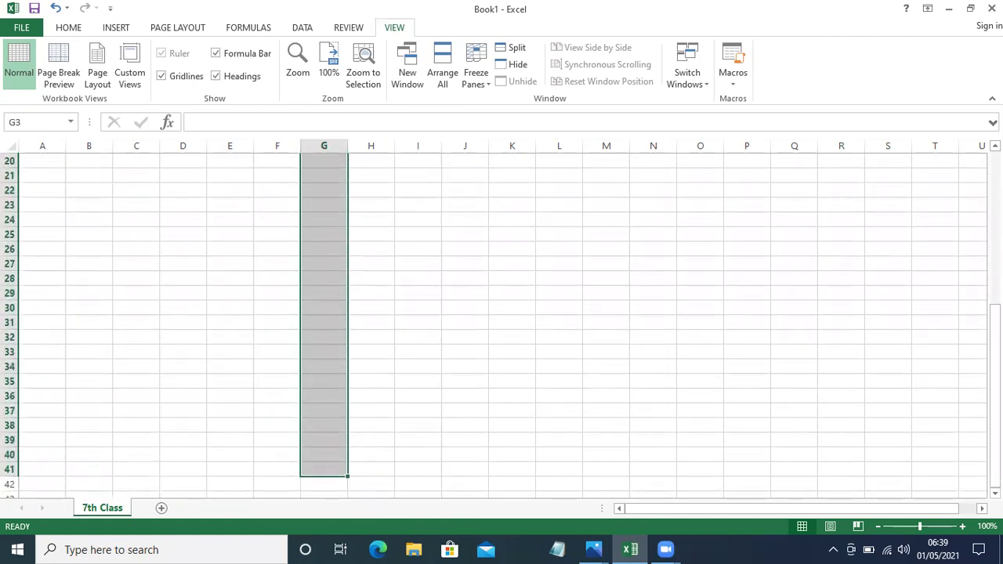
pyautogui.moveTo(994, 337); pyautogui.dragTo(995, 220)
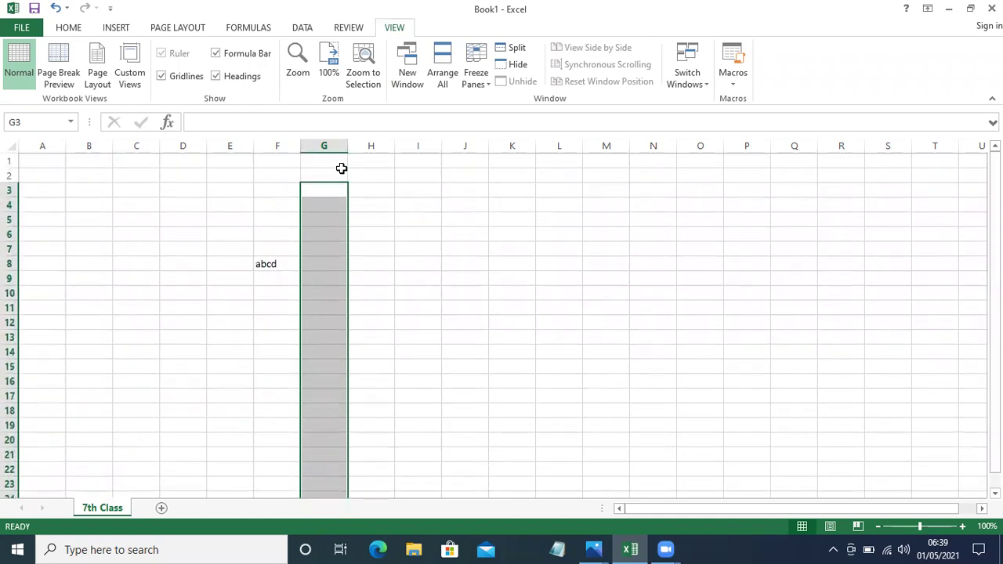
pyautogui.click(341, 169)
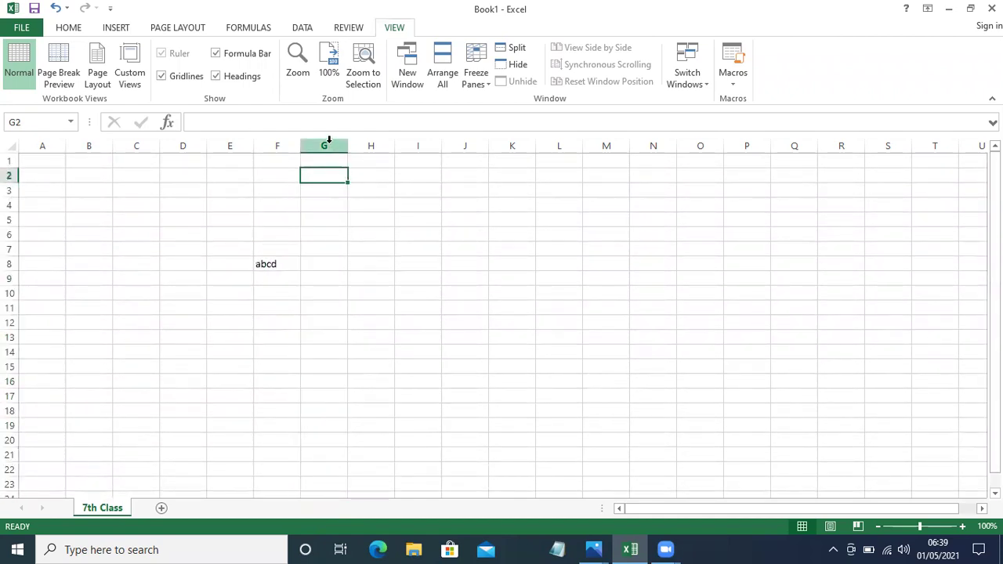
# Step: Select column G, then clear it by selecting single cells in column G
pyautogui.click(329, 141)
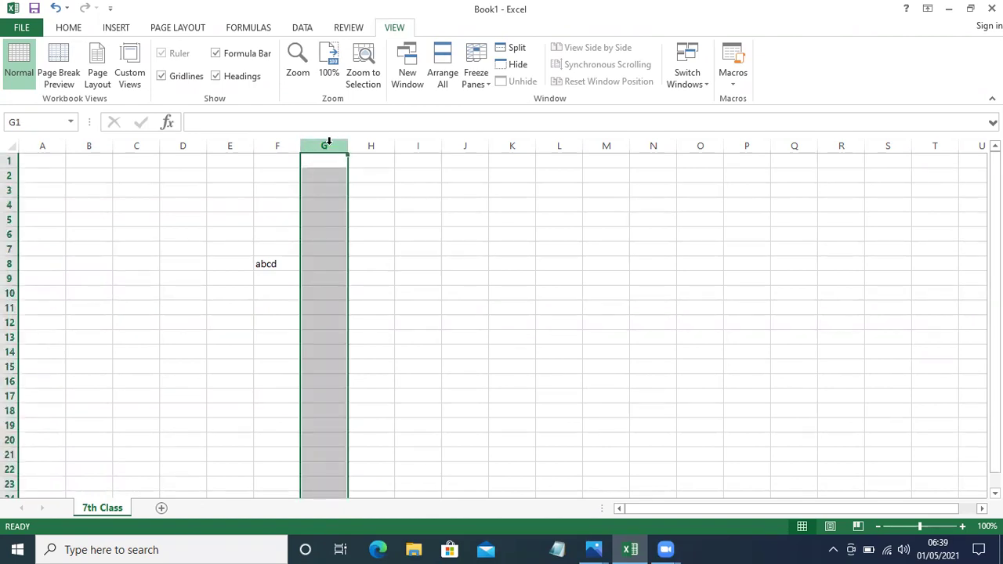
pyautogui.moveTo(995, 186); pyautogui.dragTo(995, 192)
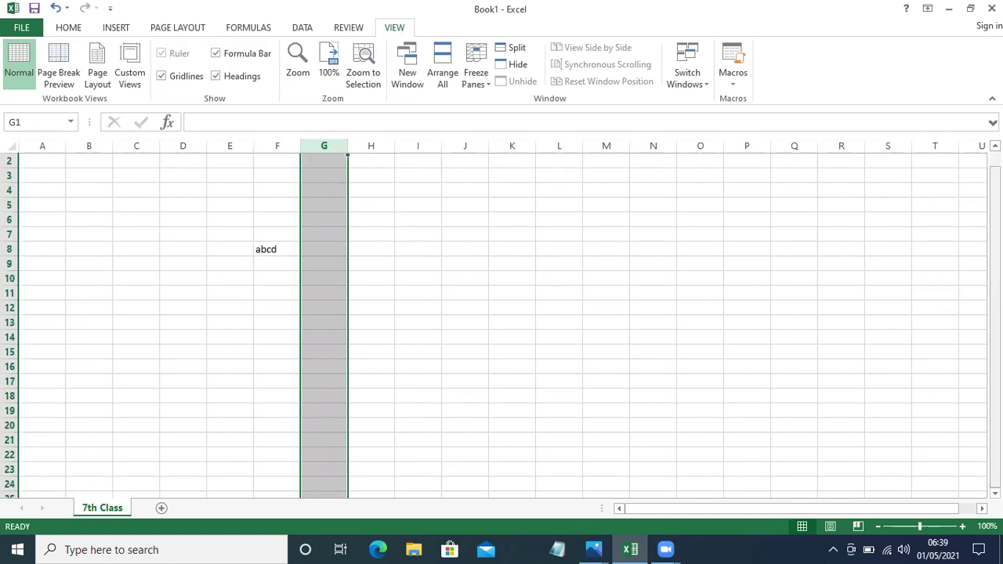
pyautogui.click(323, 161)
pyautogui.click(324, 176)
pyautogui.click(995, 377)
pyautogui.moveTo(995, 377); pyautogui.dragTo(995, 369)
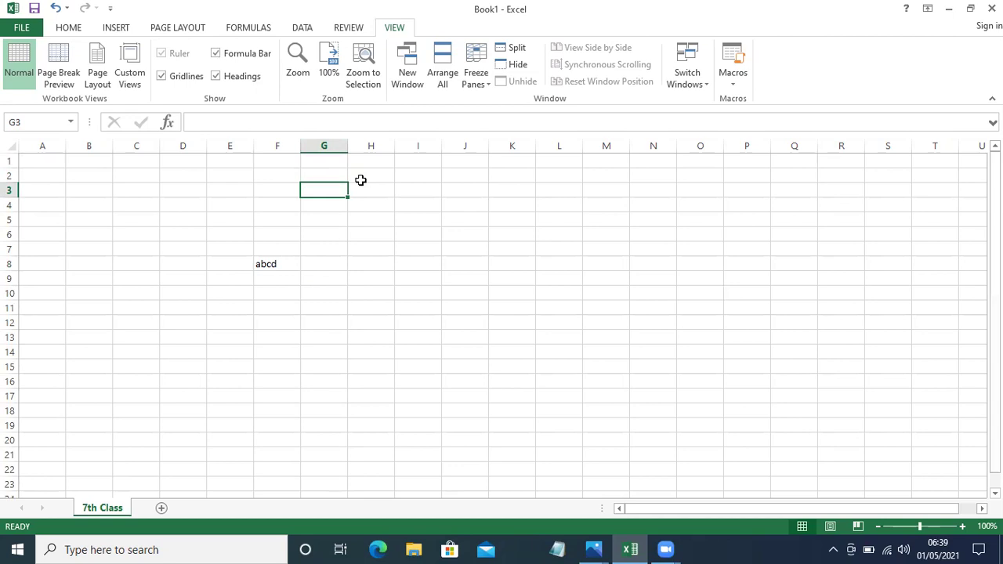
# Step: Try selecting row 5 and column H, then reselect the whole of column G
pyautogui.click(330, 141)
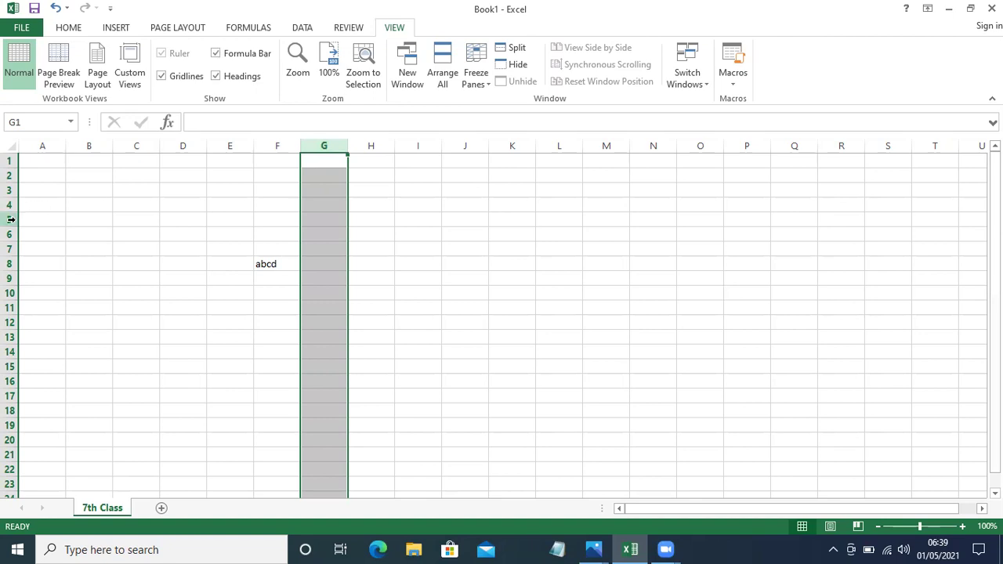
pyautogui.click(11, 220)
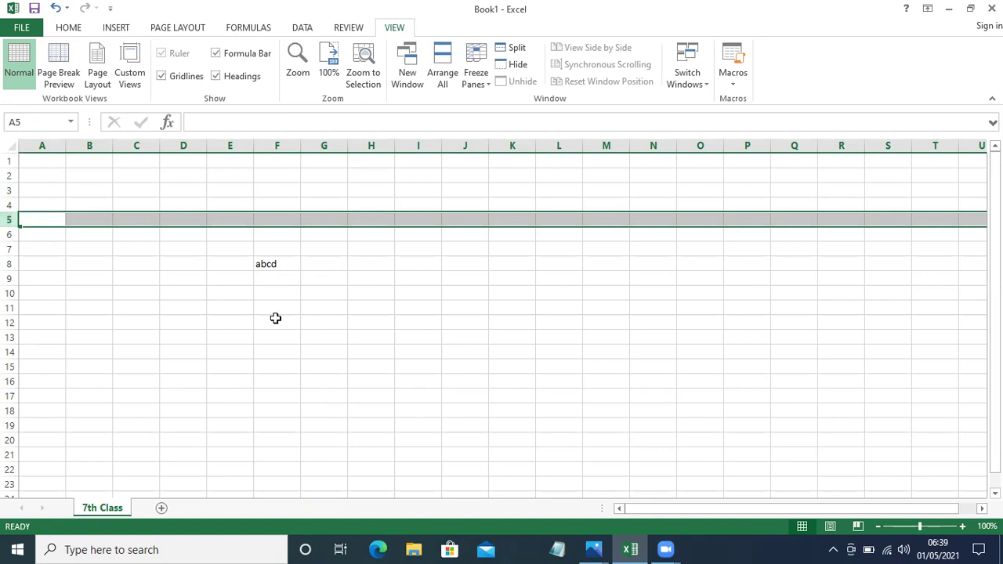
pyautogui.moveTo(648, 511)
pyautogui.mouseDown()
pyautogui.moveTo(707, 521)
pyautogui.moveTo(620, 524)
pyautogui.mouseUp()
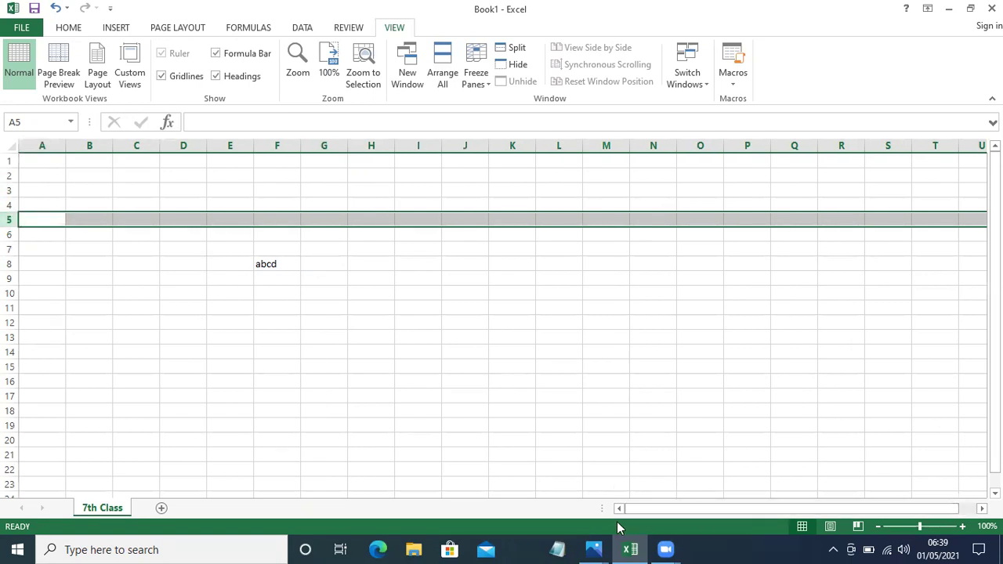
pyautogui.click(379, 144)
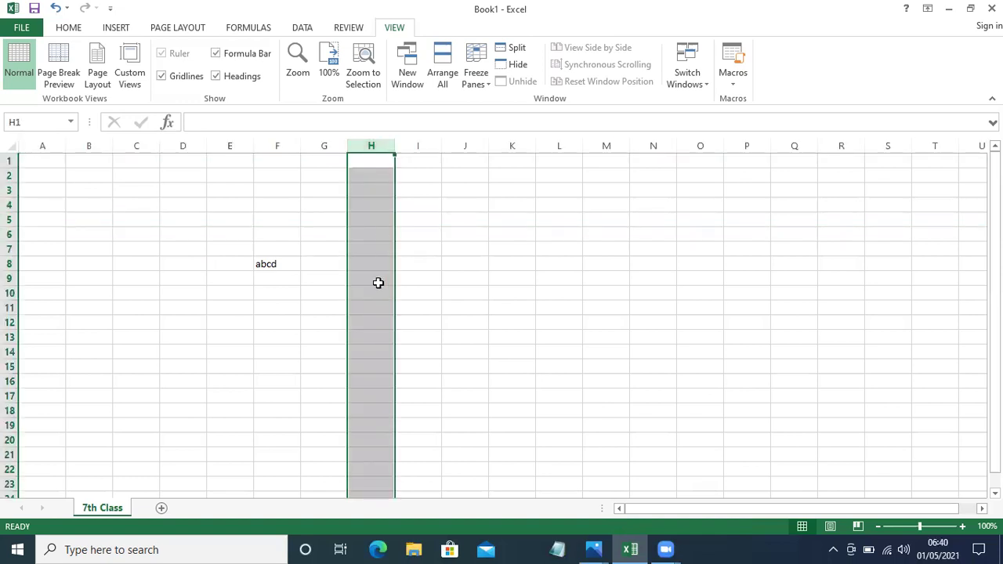
pyautogui.click(329, 145)
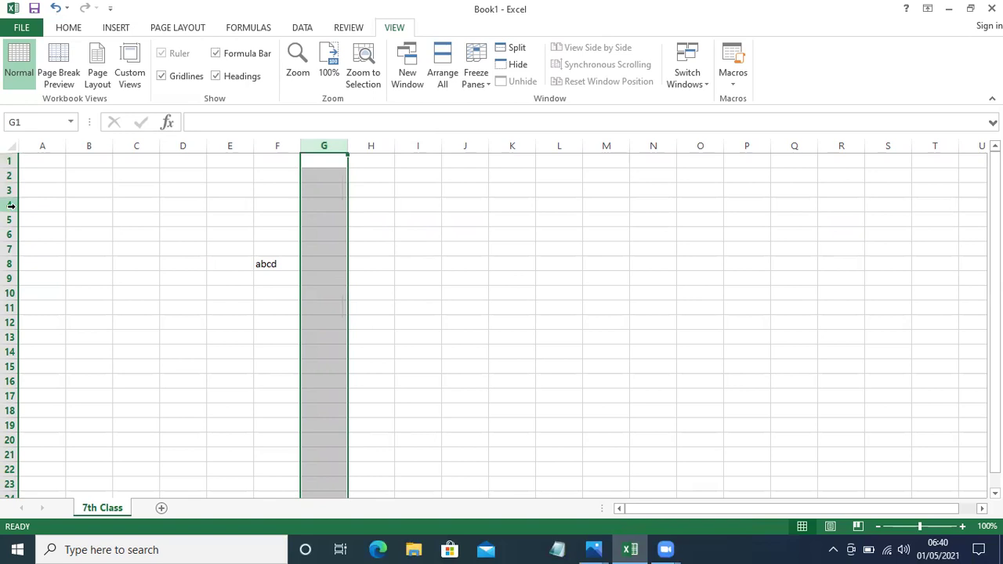
# Step: Select all of row 4 through its row header
pyautogui.click(11, 205)
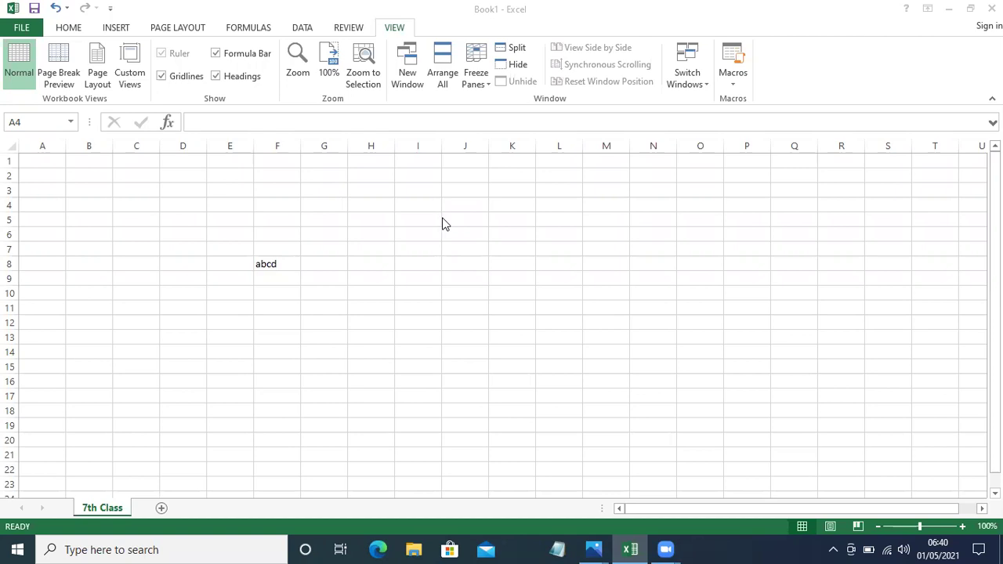
# Step: Save the workbook to the Desktop as '7th Class' through File > Save As
pyautogui.hotkey('shift', 'space')
pyautogui.click(27, 28)
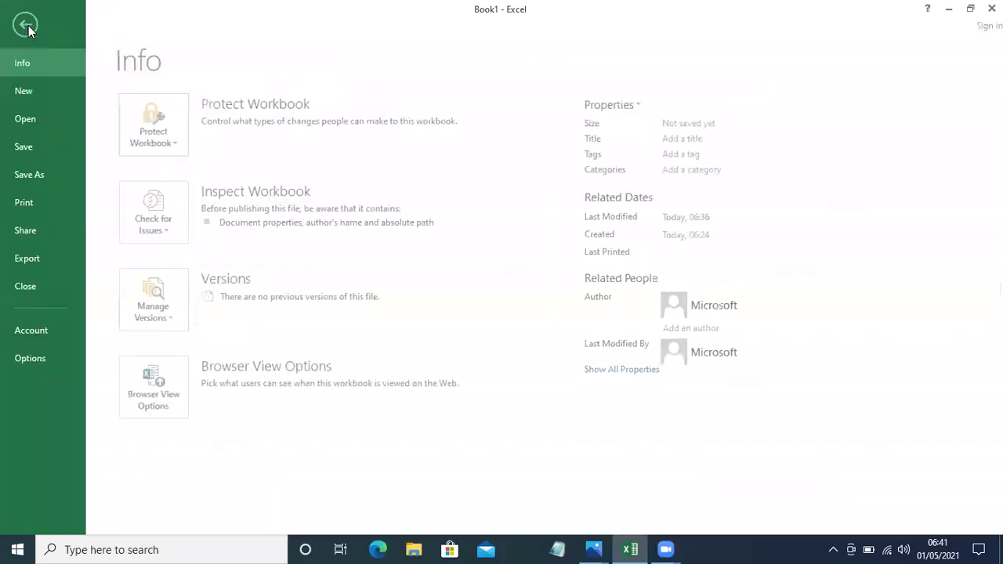
pyautogui.click(44, 149)
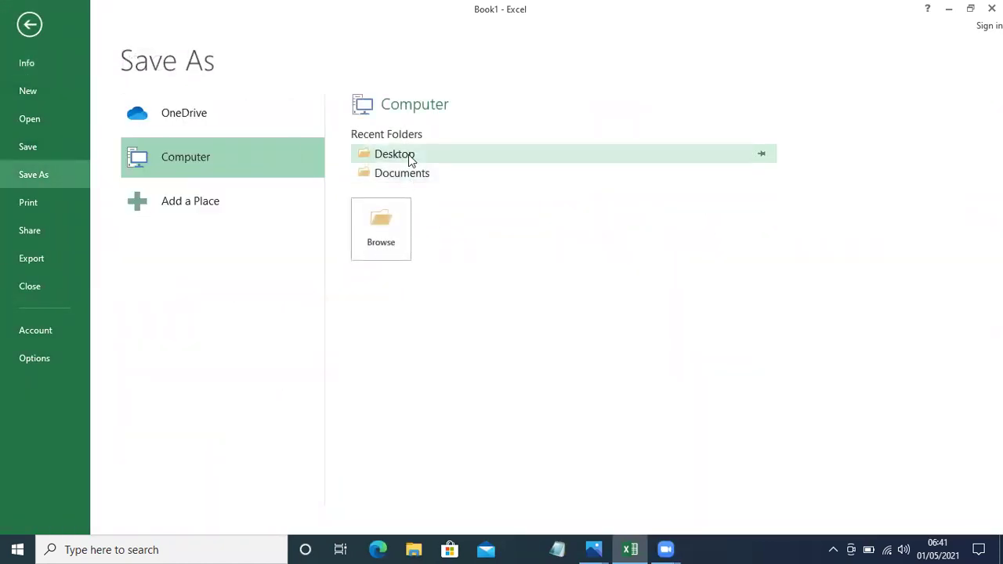
pyautogui.click(409, 161)
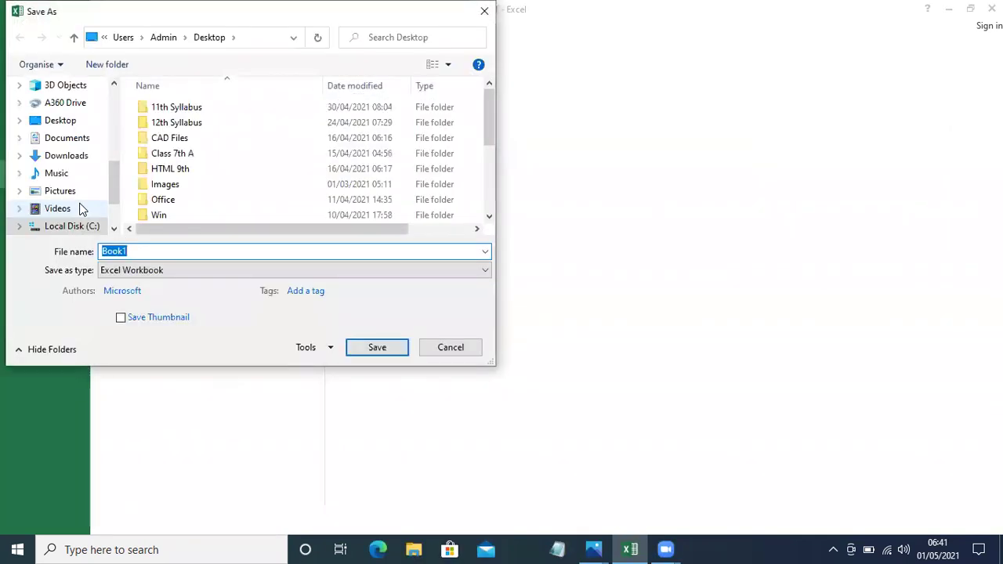
pyautogui.write('7th Class')
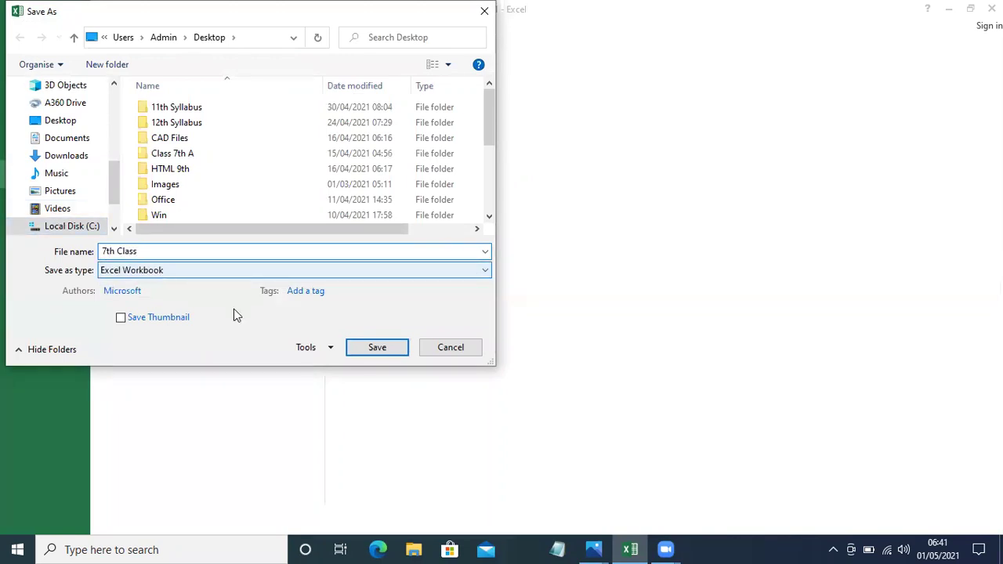
pyautogui.click(374, 348)
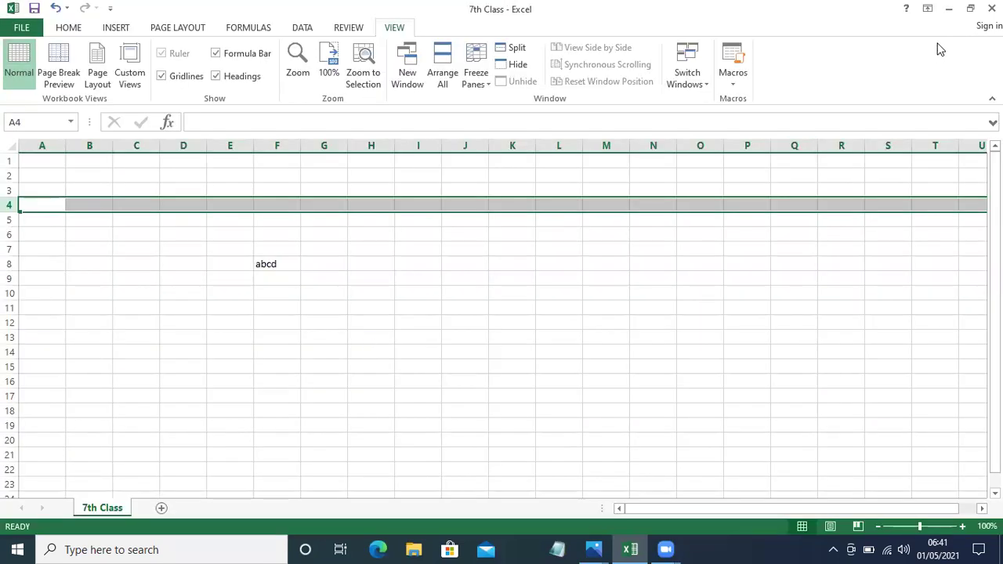
# Step: Minimize Excel to see the 7th Class desktop file, then restore the worksheet
pyautogui.click(949, 8)
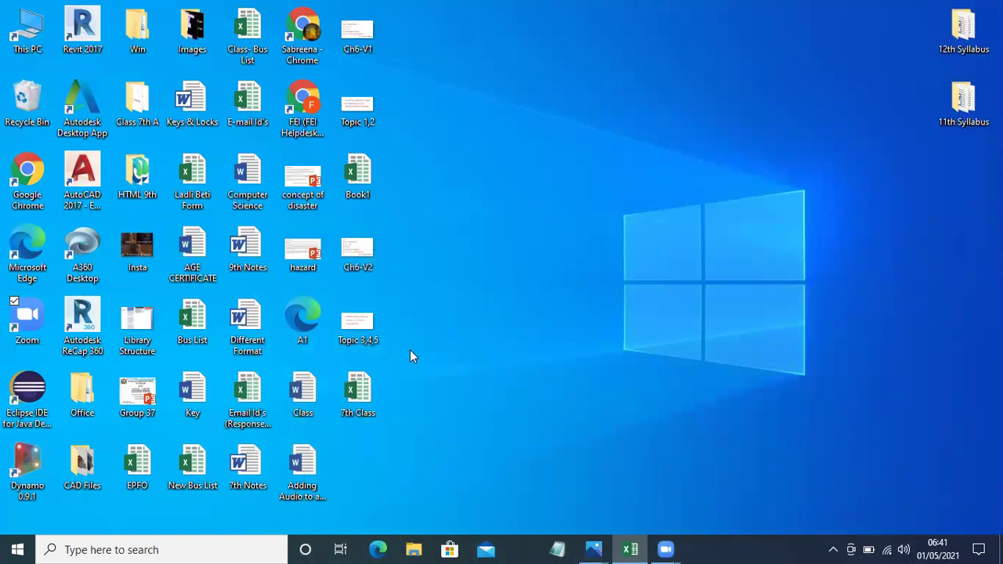
pyautogui.click(364, 397)
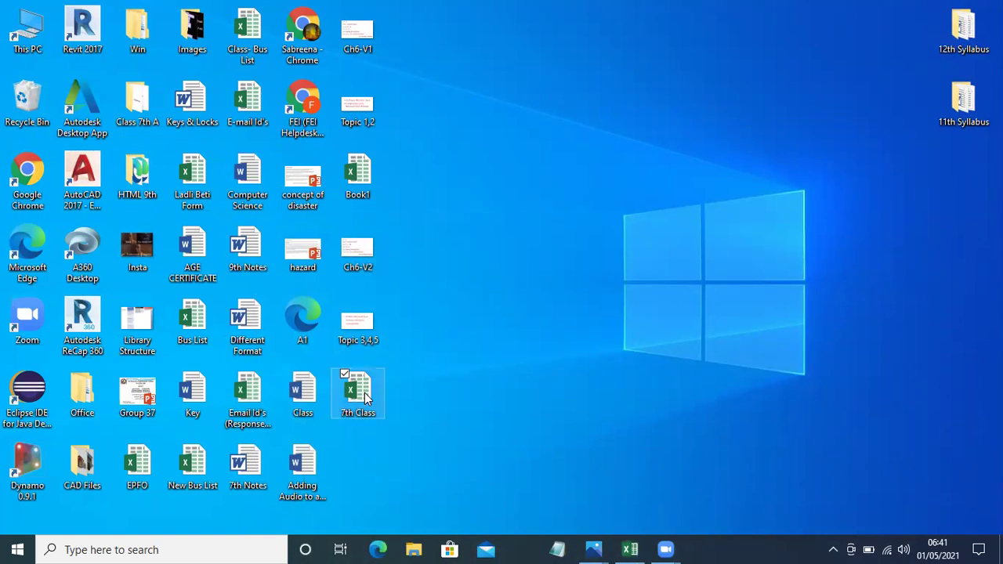
pyautogui.click(630, 549)
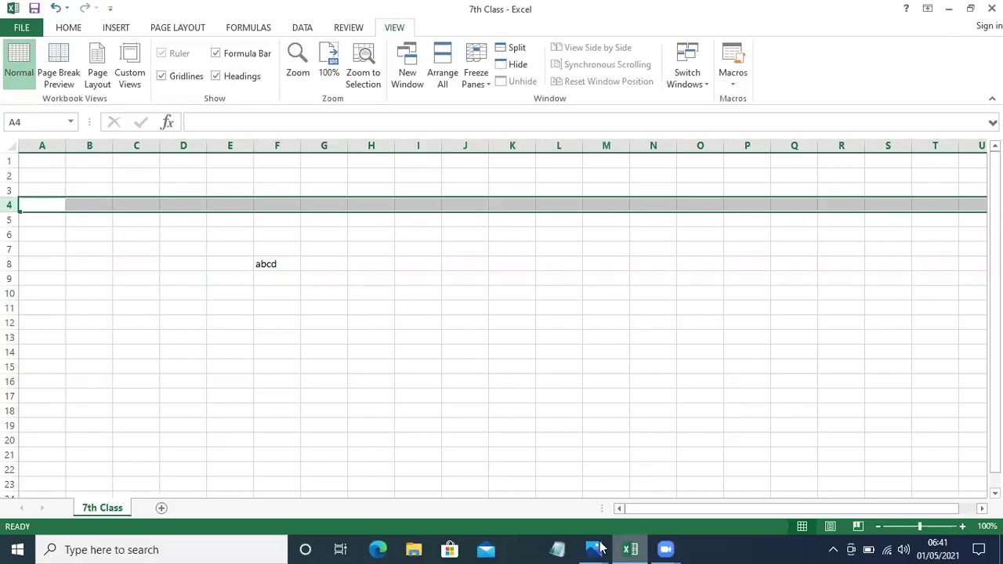
pyautogui.click(17, 28)
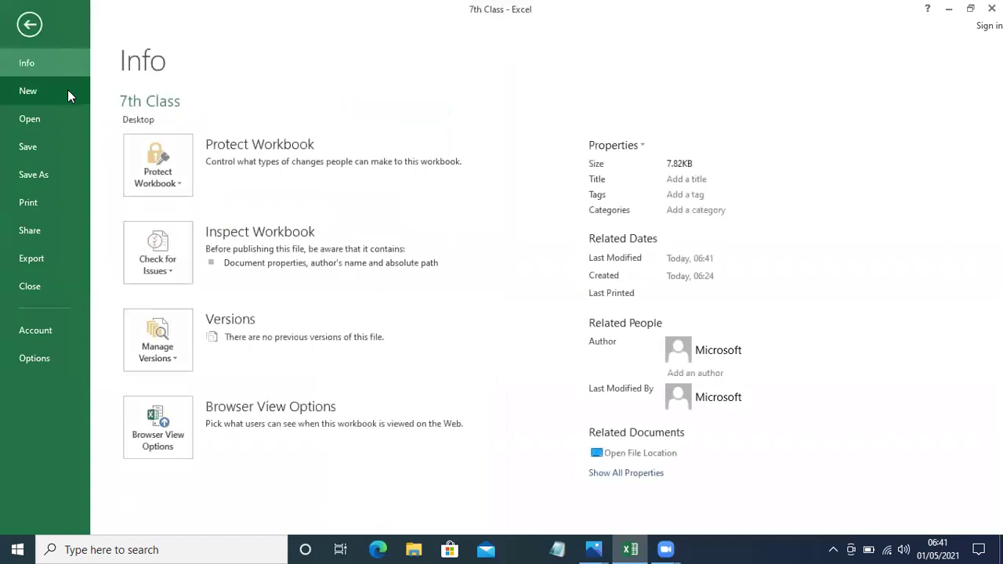
pyautogui.click(37, 148)
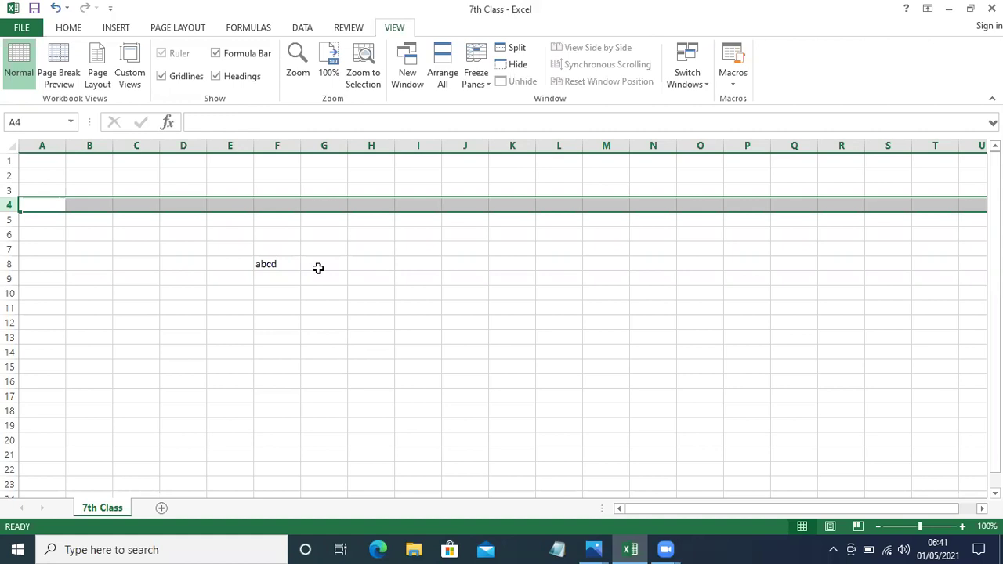
# Step: Select K8, then close Excel and reopen 7th Class from its desktop icon
pyautogui.click(494, 260)
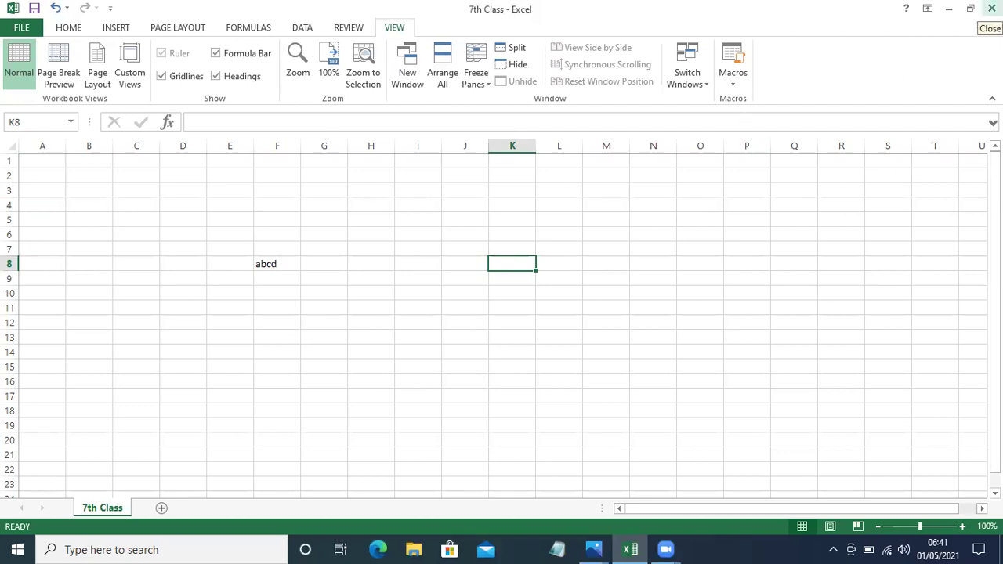
pyautogui.click(991, 8)
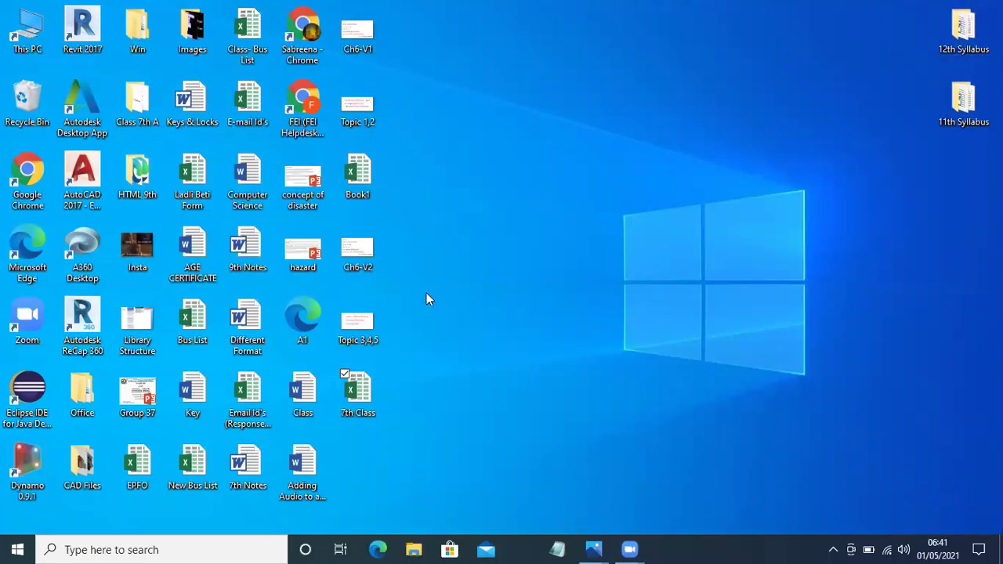
pyautogui.doubleClick(345, 396)
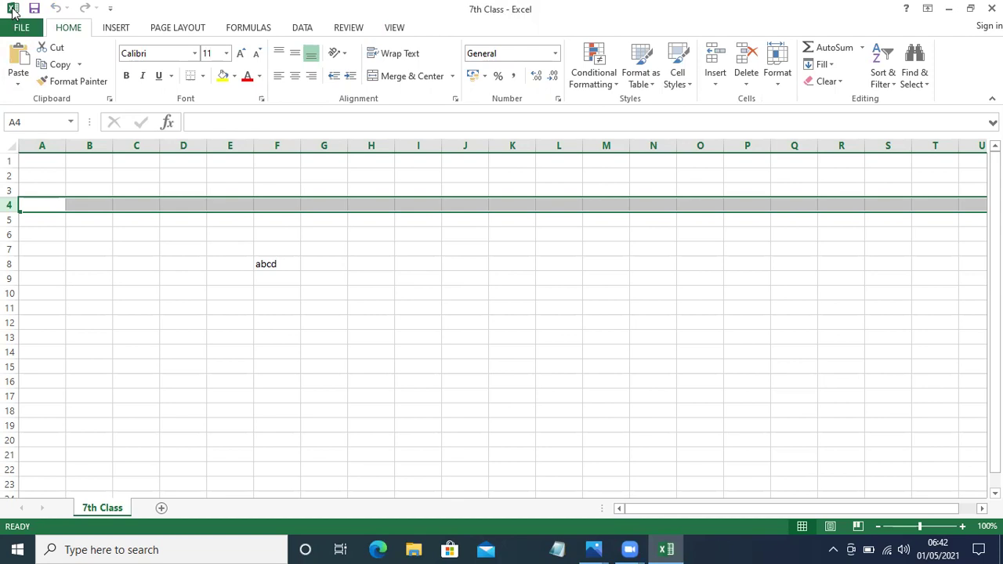
# Step: Close Excel through the window control menu and reopen 7th Class from the desktop
pyautogui.click(13, 9)
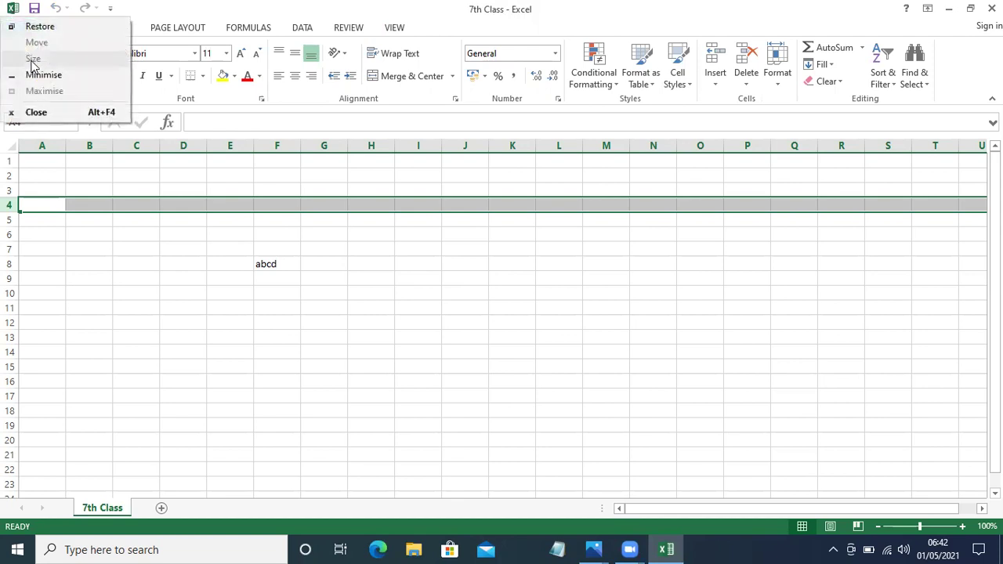
pyautogui.click(45, 112)
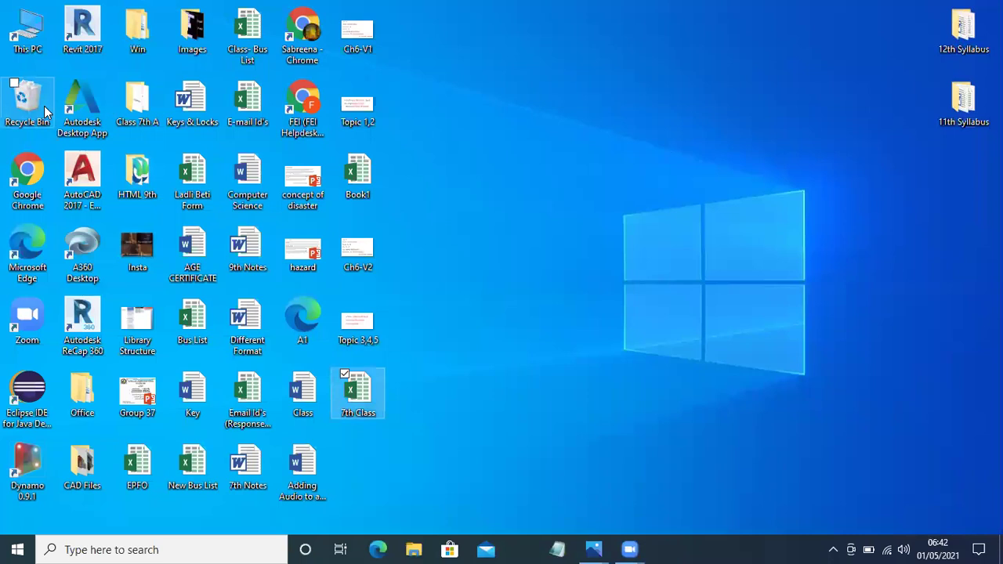
pyautogui.doubleClick(357, 389)
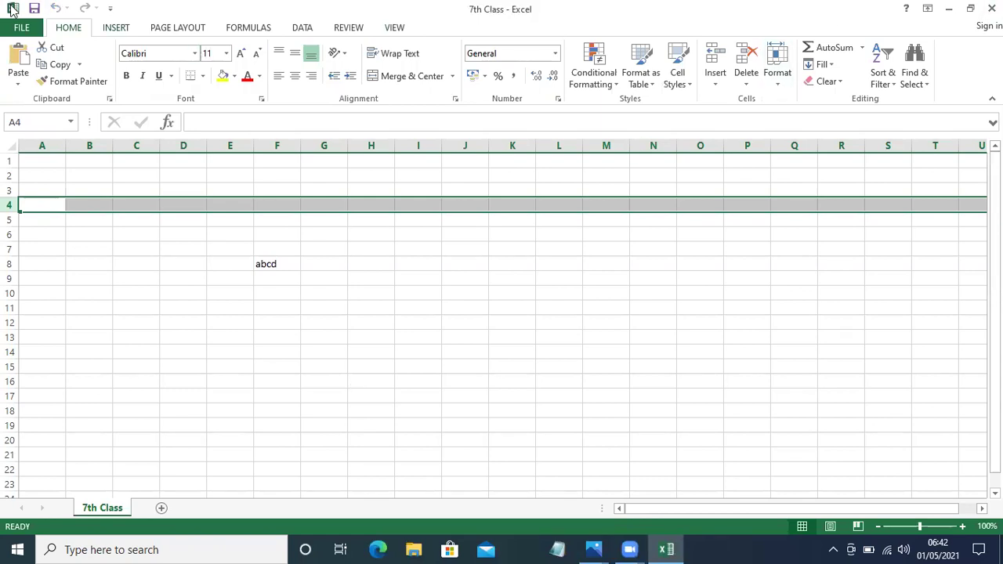
pyautogui.click(11, 10)
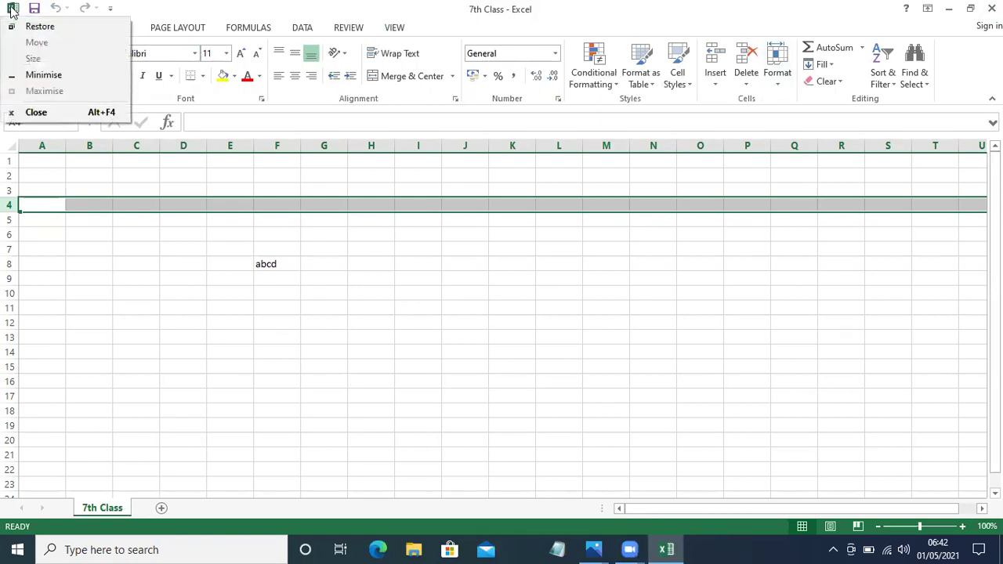
pyautogui.click(11, 9)
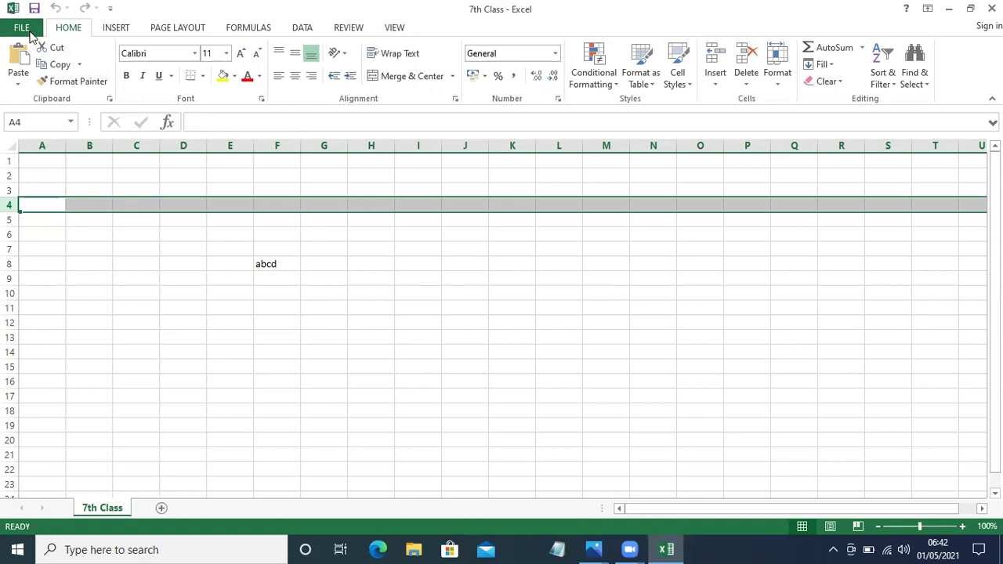
# Step: Close the 7th Class workbook from the File menu while keeping Excel open
pyautogui.click(29, 31)
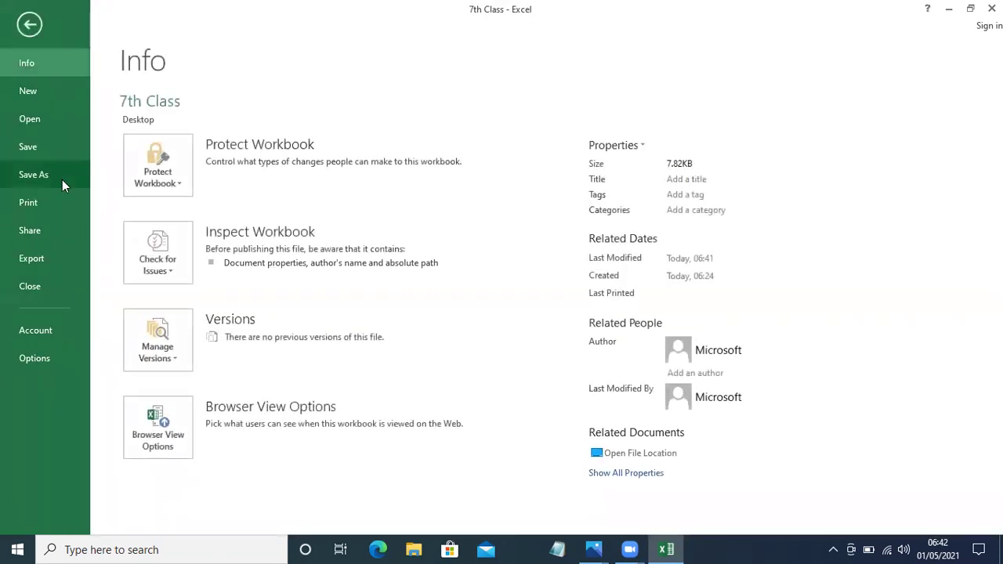
pyautogui.click(39, 287)
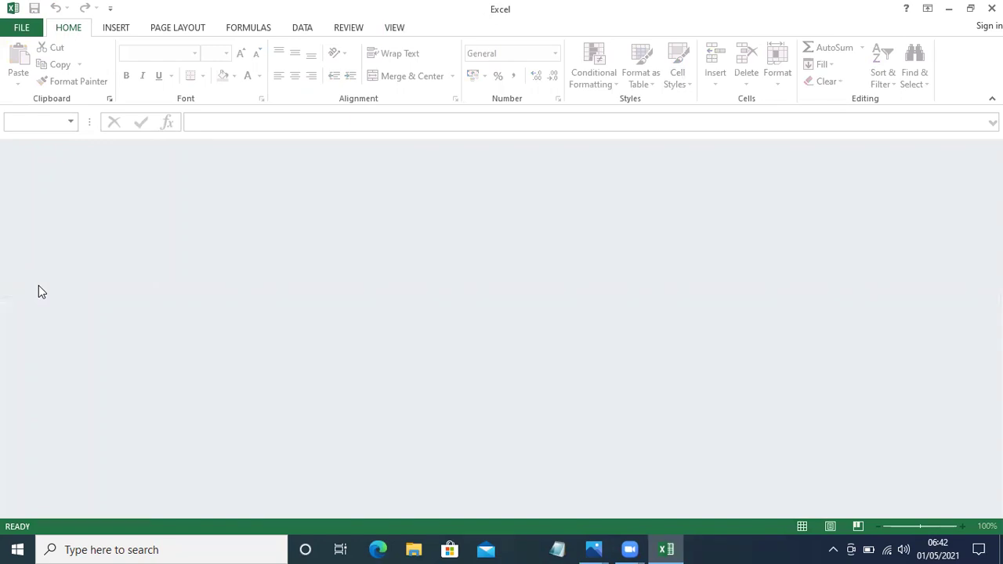
pyautogui.rightClick(134, 197)
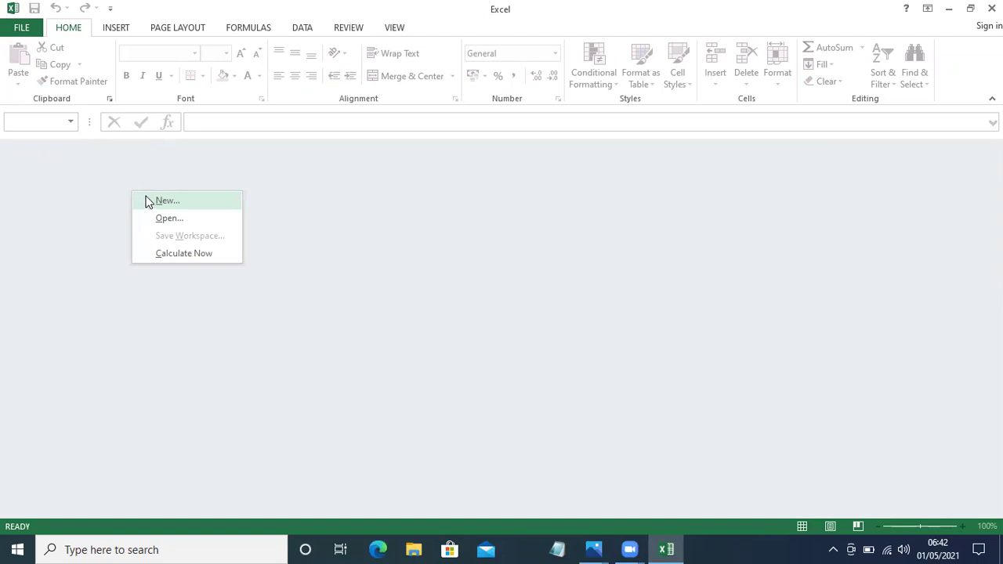
pyautogui.rightClick(123, 175)
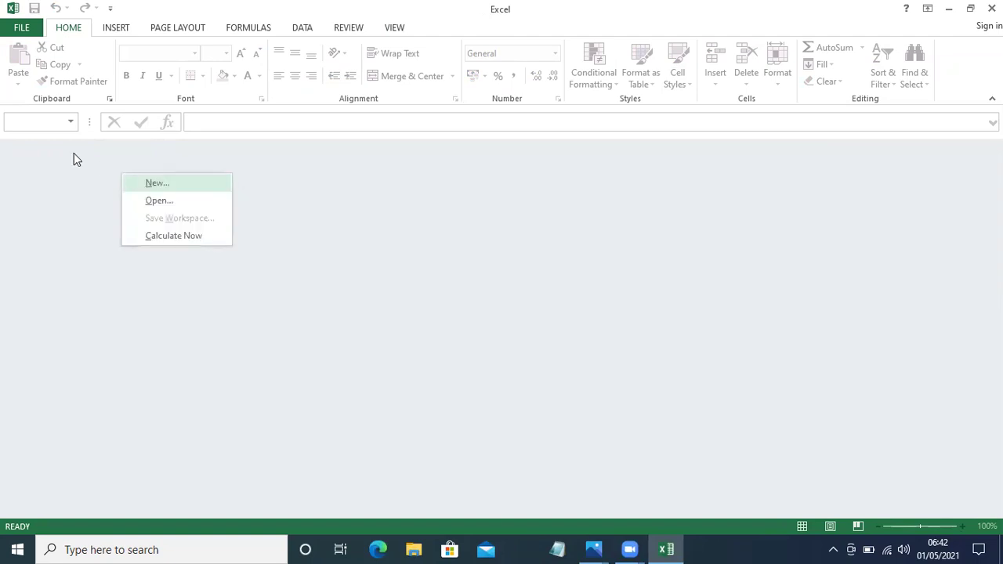
# Step: Bring up the New page with Blank workbook and other templates
pyautogui.click(17, 35)
pyautogui.click(17, 34)
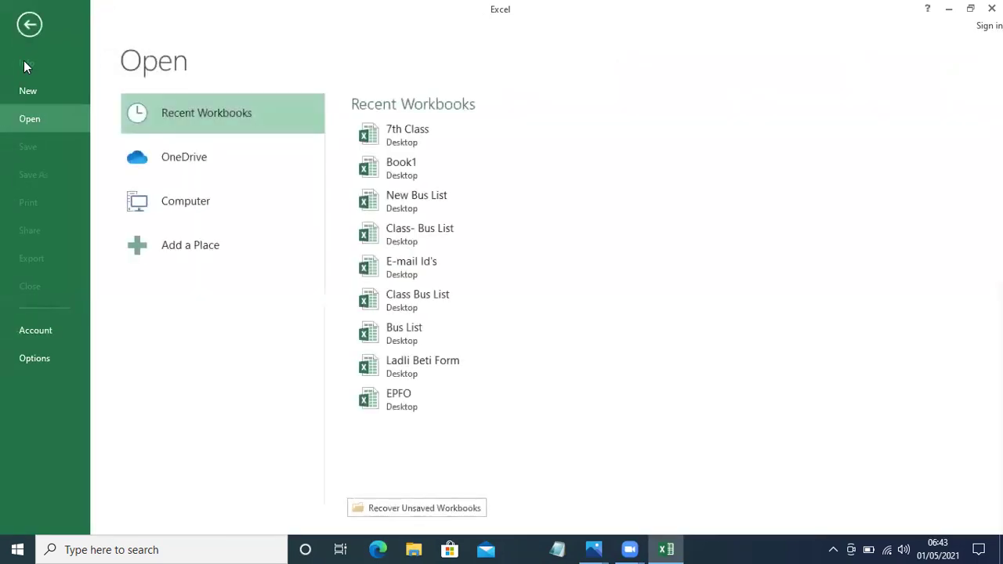
pyautogui.click(28, 93)
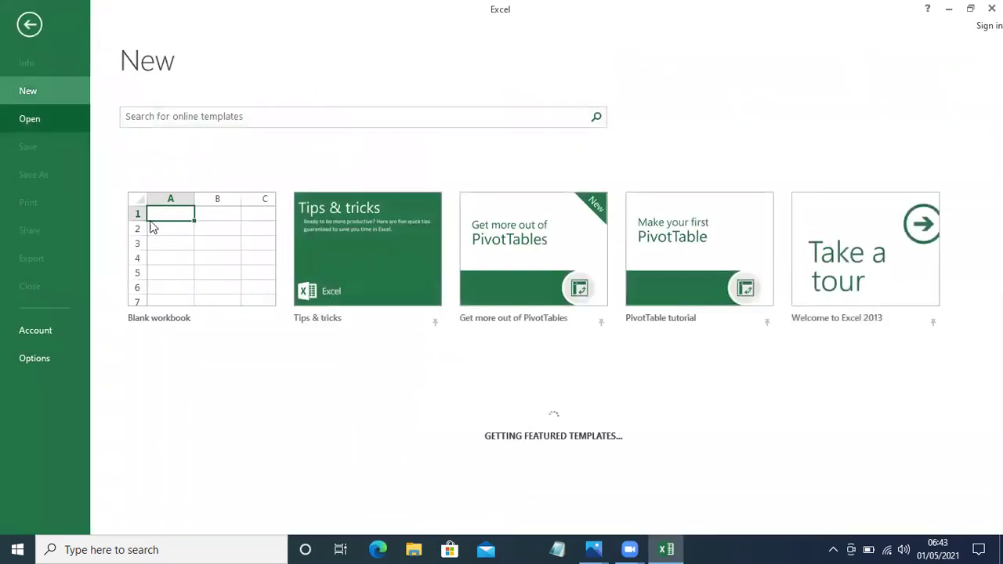
pyautogui.click(188, 258)
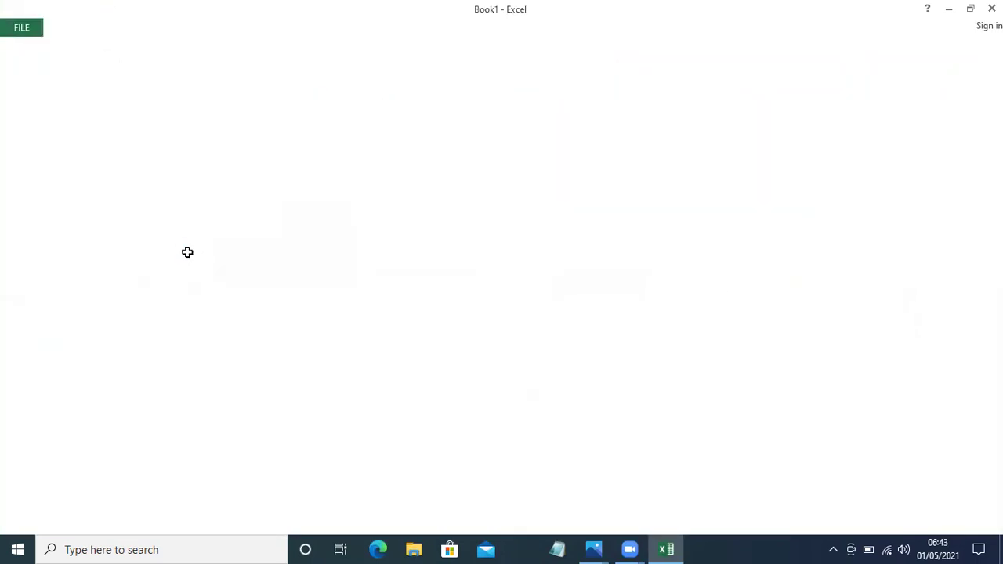